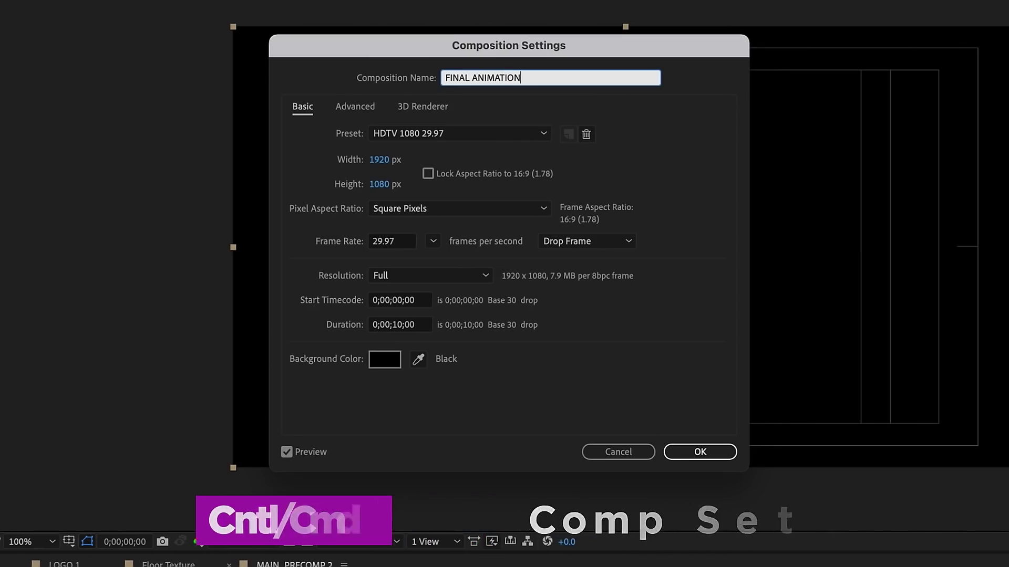
Step: Create the composition with the name FINAL ANIMATION and play a preview of it
key(Return)
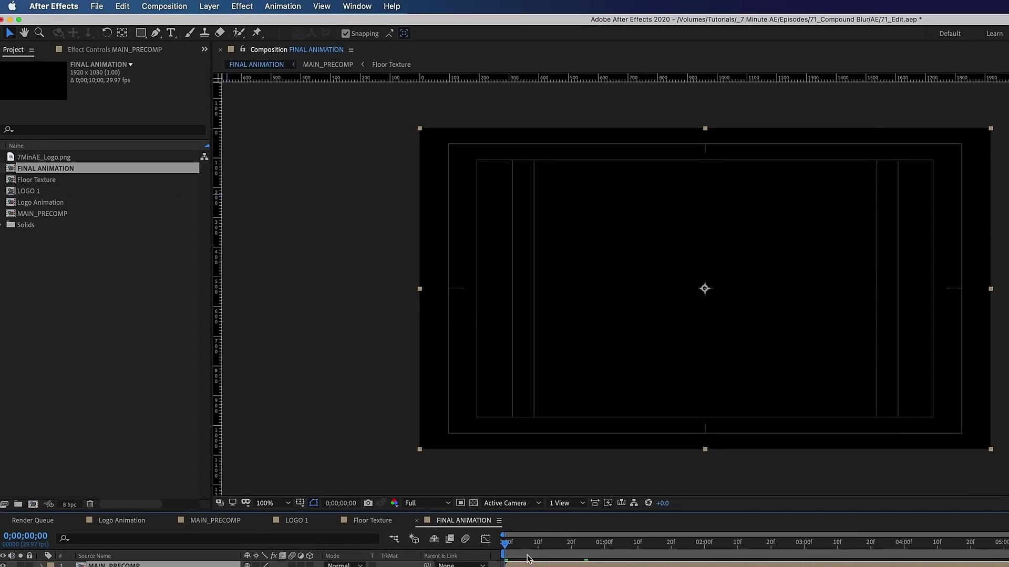
key(space)
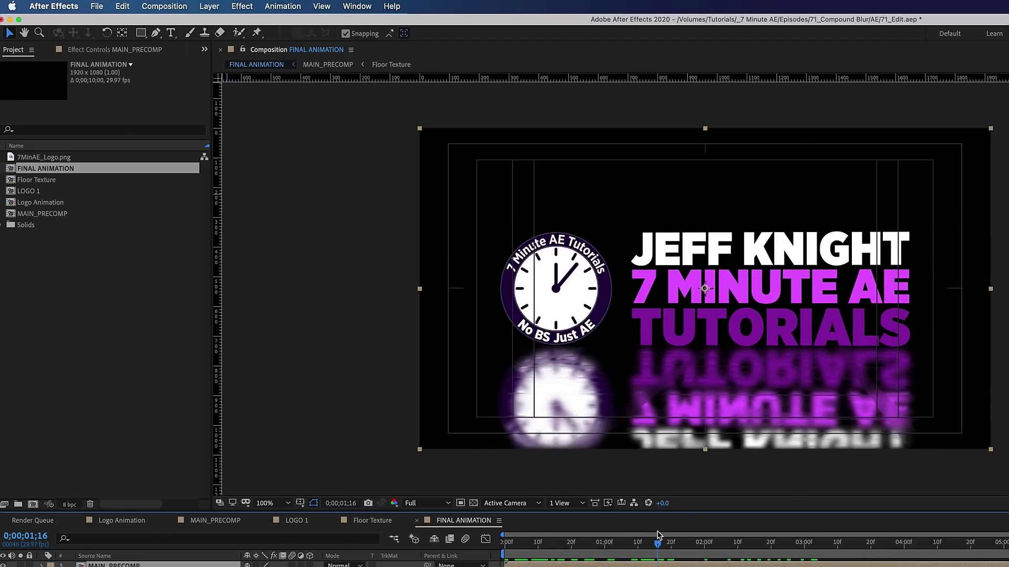
Step: Create a white 1920 x 1080 solid named BG and place it beneath the MAIN_PRECOMP layer
click(208, 6)
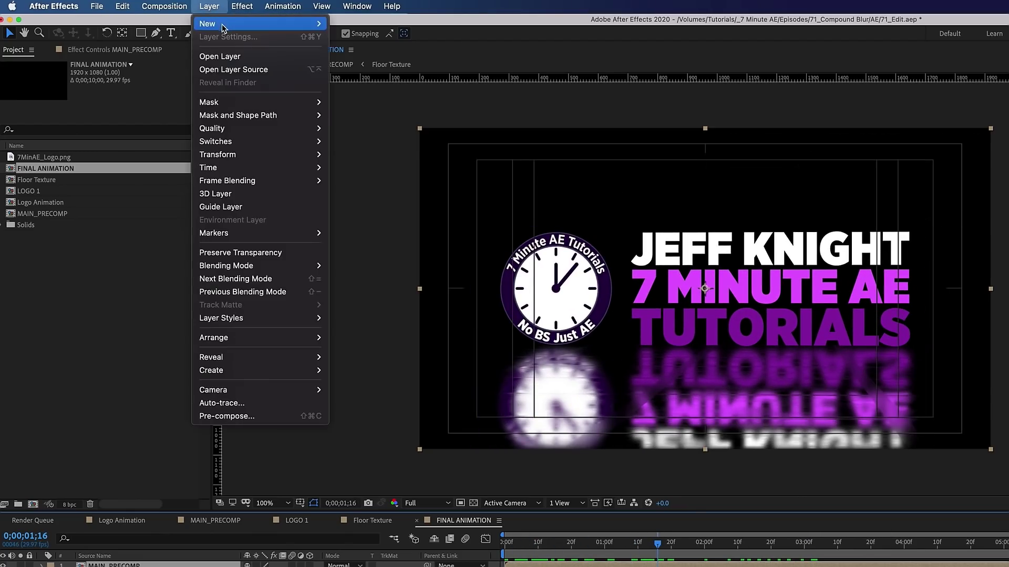
mouse_move(213, 23)
click(387, 39)
text(BG)
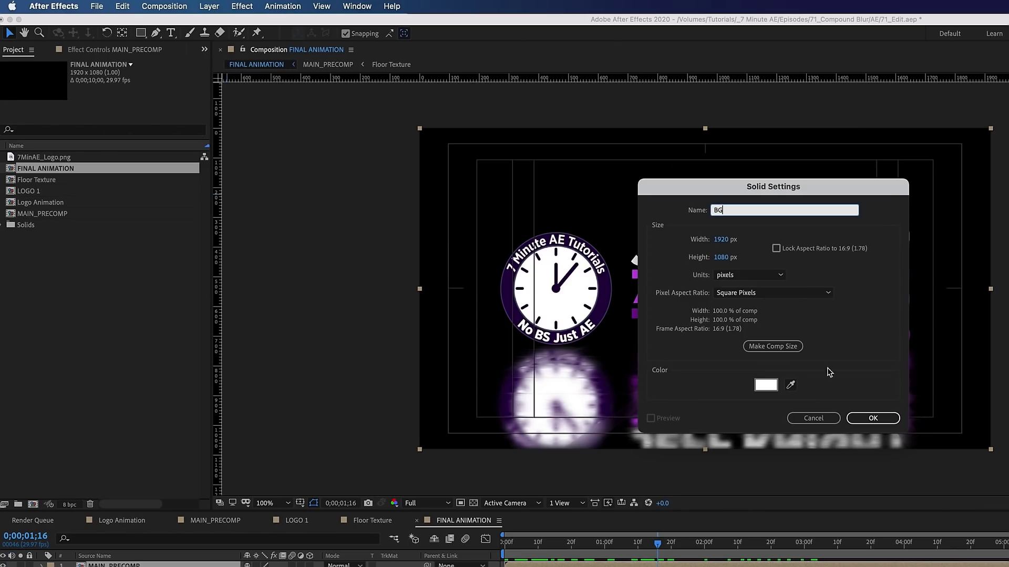
click(882, 418)
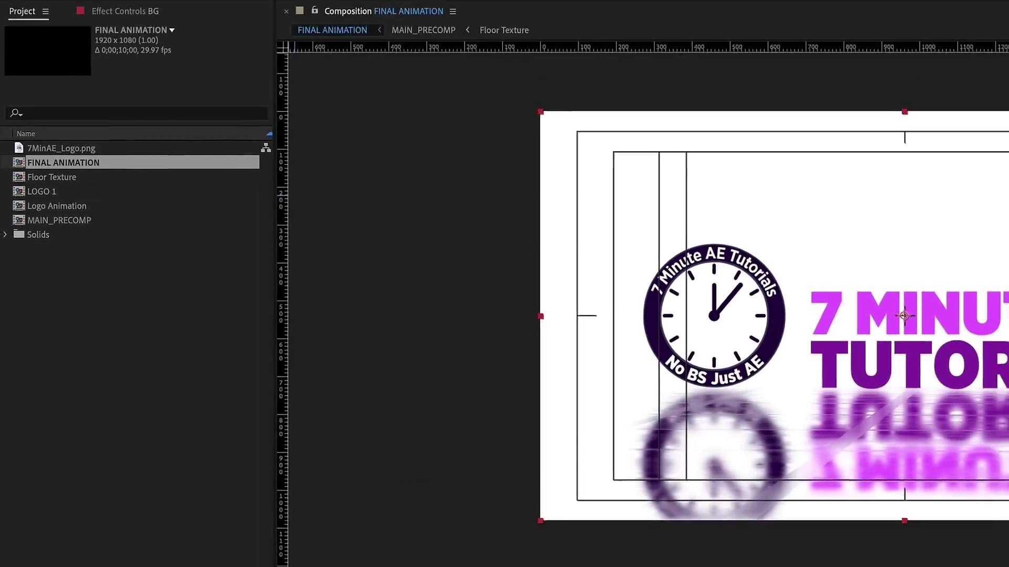
Step: Apply the Gradient Ramp effect to the BG solid
click(310, 11)
mouse_move(367, 243)
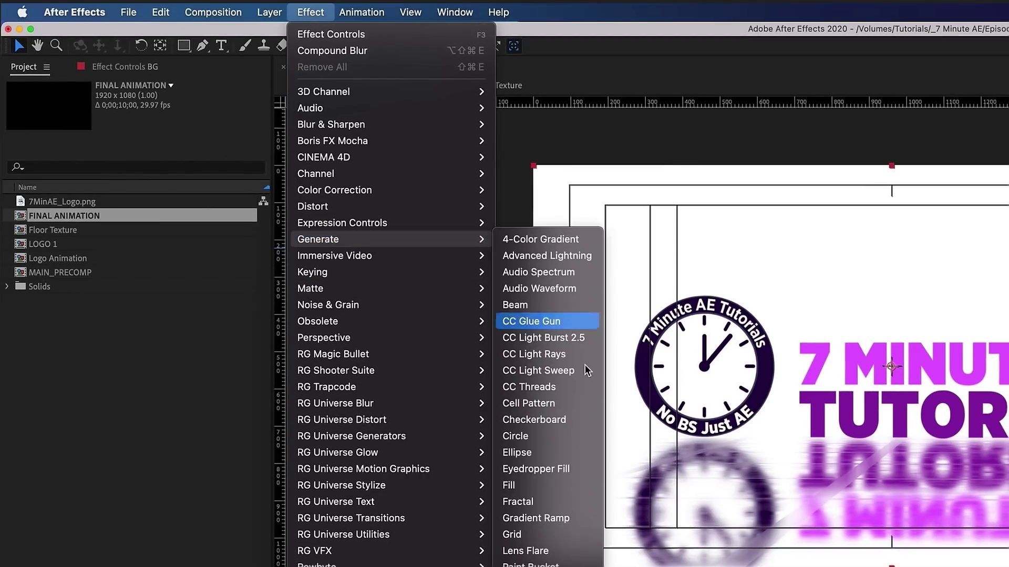
click(557, 514)
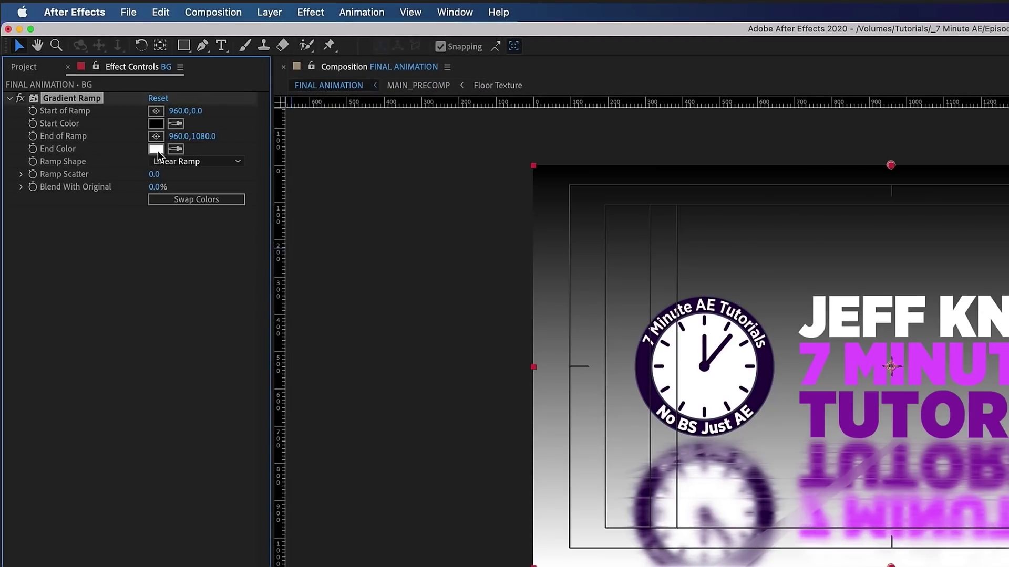
Step: Set the Gradient Ramp's end color to near-black blue 000112 and its start color to dark blue 000665
click(156, 149)
drag(430, 232, 431, 358)
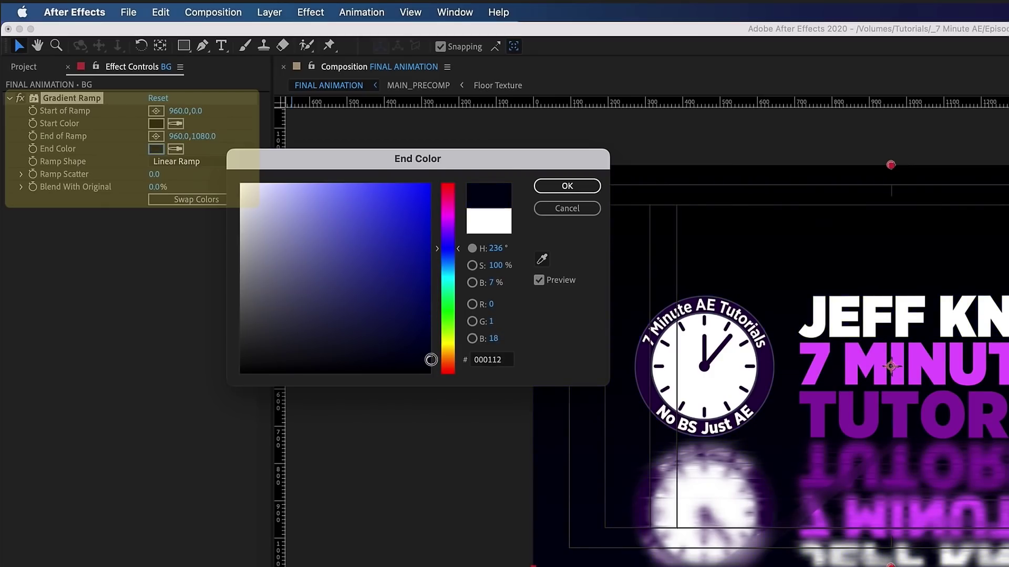
click(560, 187)
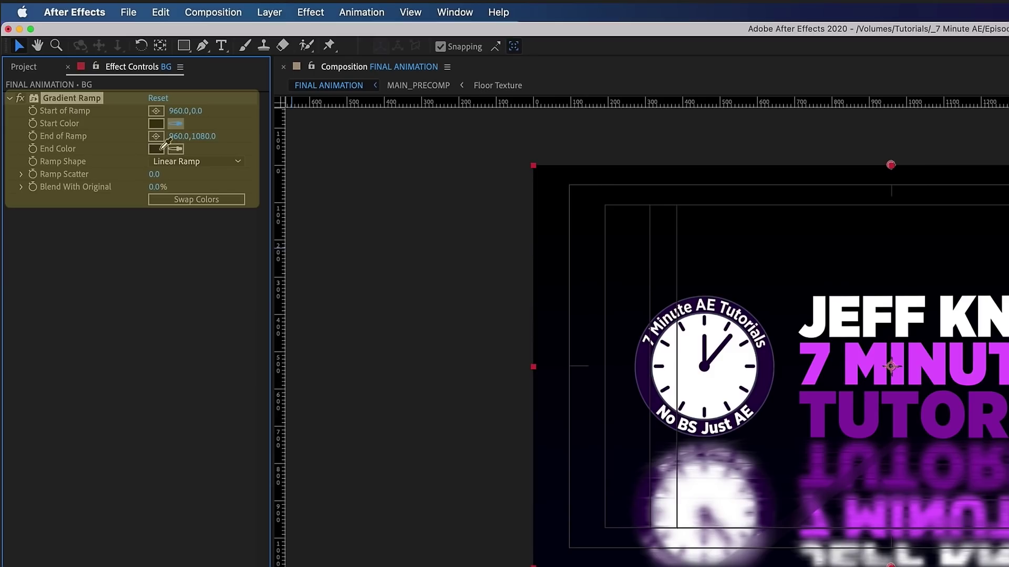
click(156, 125)
drag(431, 344, 437, 299)
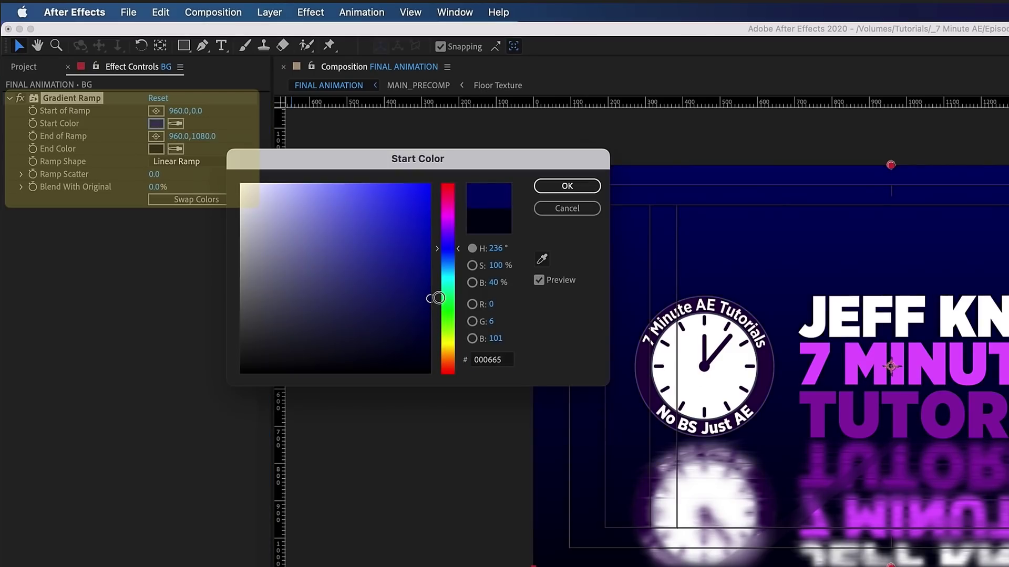
click(561, 187)
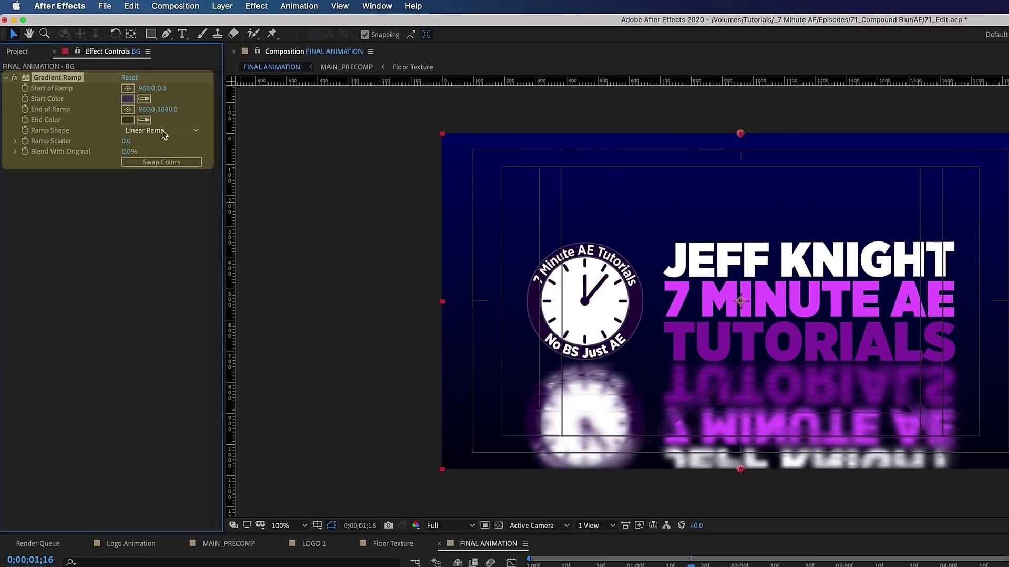
Step: Make the BG gradient a Radial Ramp starting at 1761,0 and ending at 960,720, and hide the title/action-safe guides
click(189, 162)
click(173, 159)
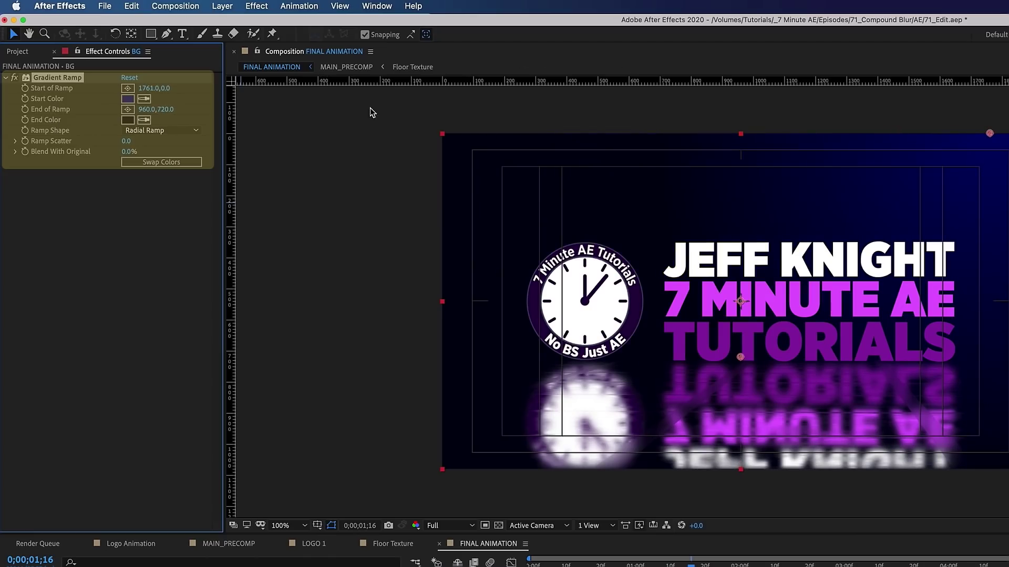
key(apostrophe)
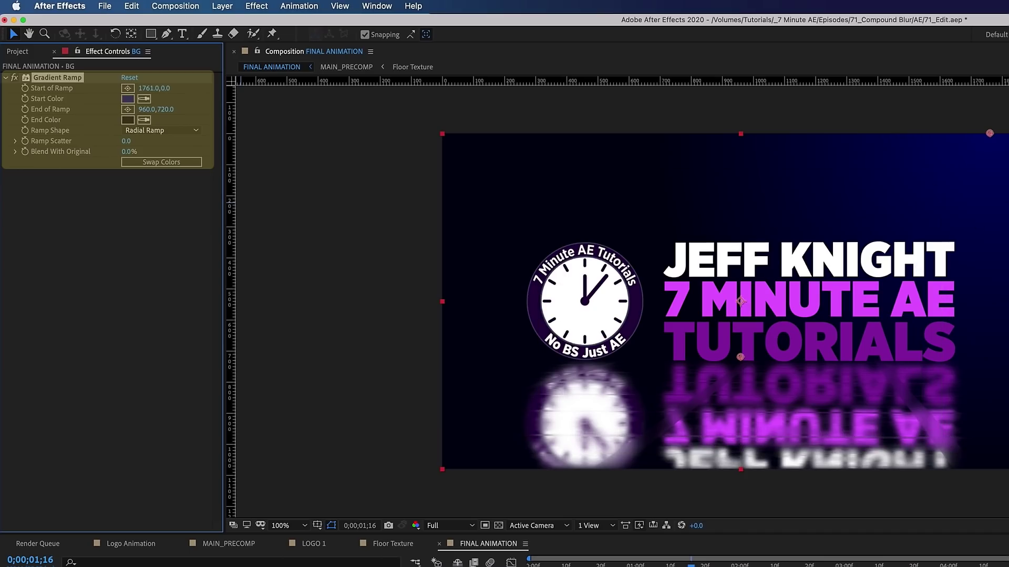
Step: Shift the ramp's start point to 1882,0 and darken its blue start color slightly
drag(146, 88, 185, 88)
click(127, 99)
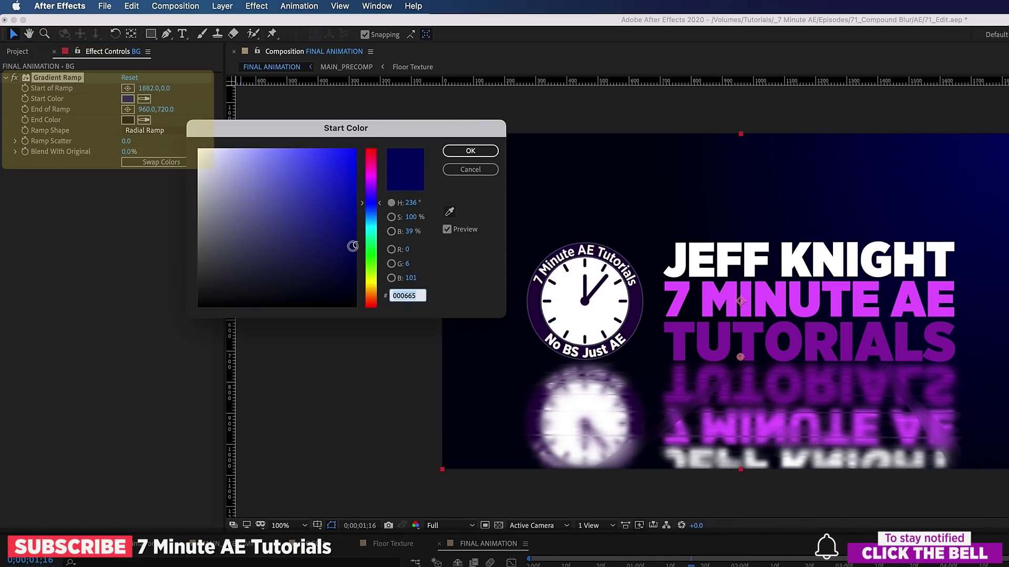
drag(353, 244, 354, 251)
click(486, 150)
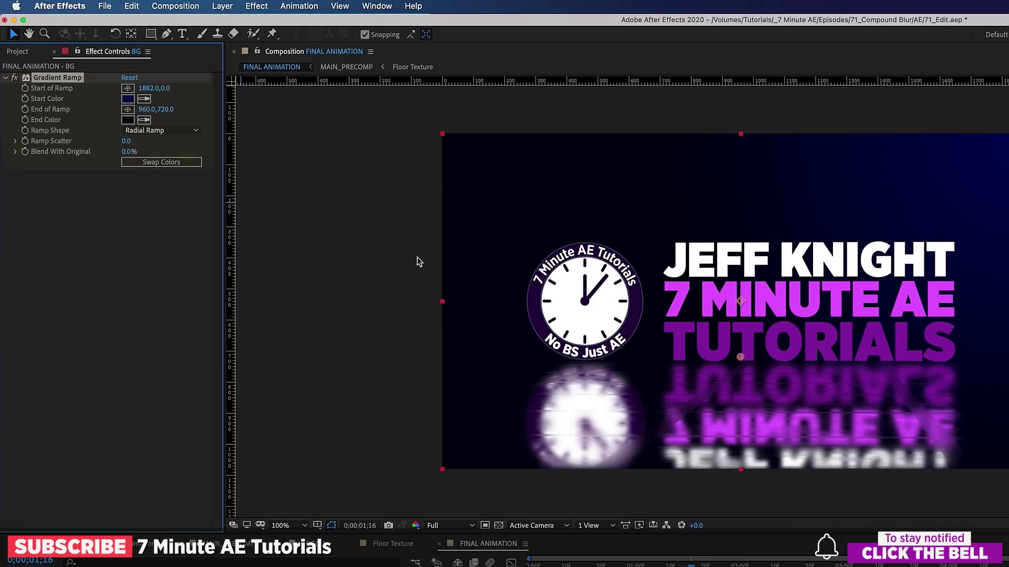
Step: Create a white comp-size solid named COLOR 1 and place it between MAIN_PRECOMP and BG
click(213, 7)
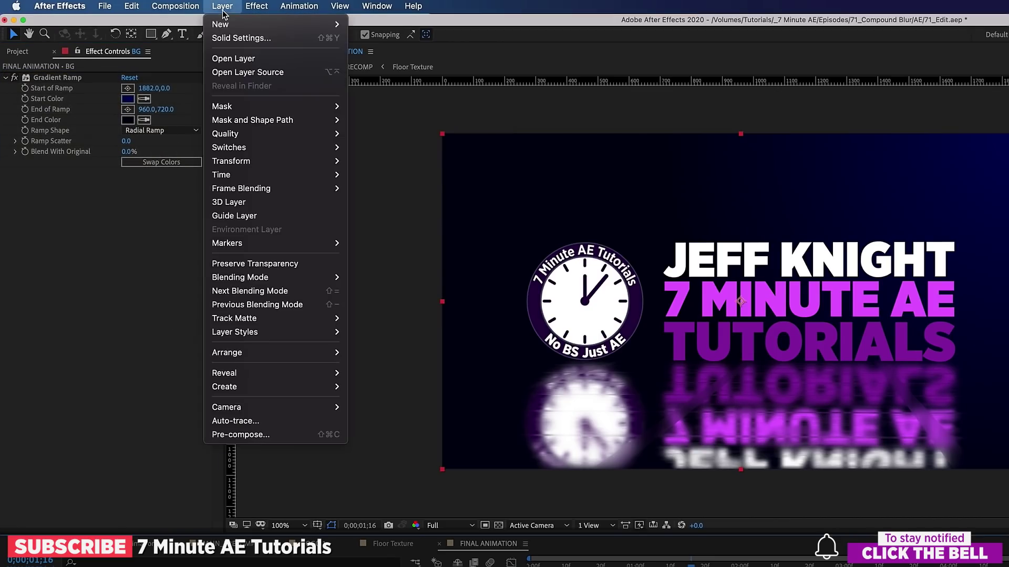
mouse_move(326, 37)
click(387, 38)
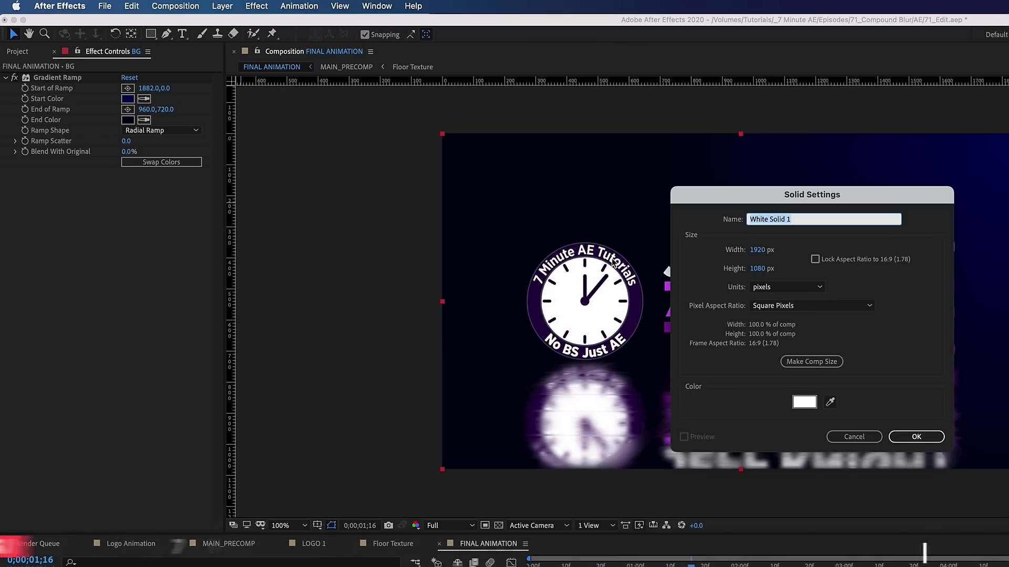
text(COLOR 1)
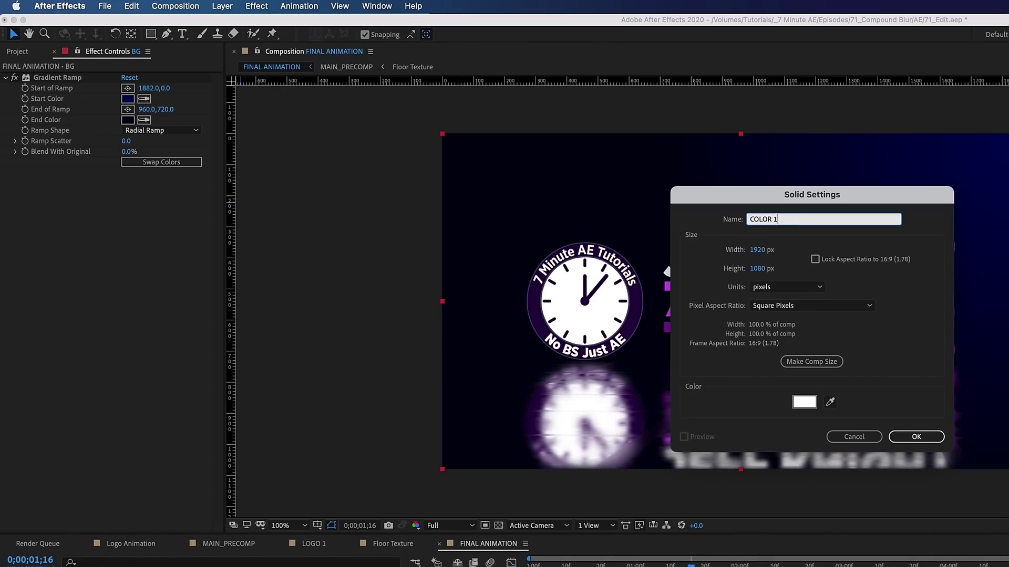
key(Return)
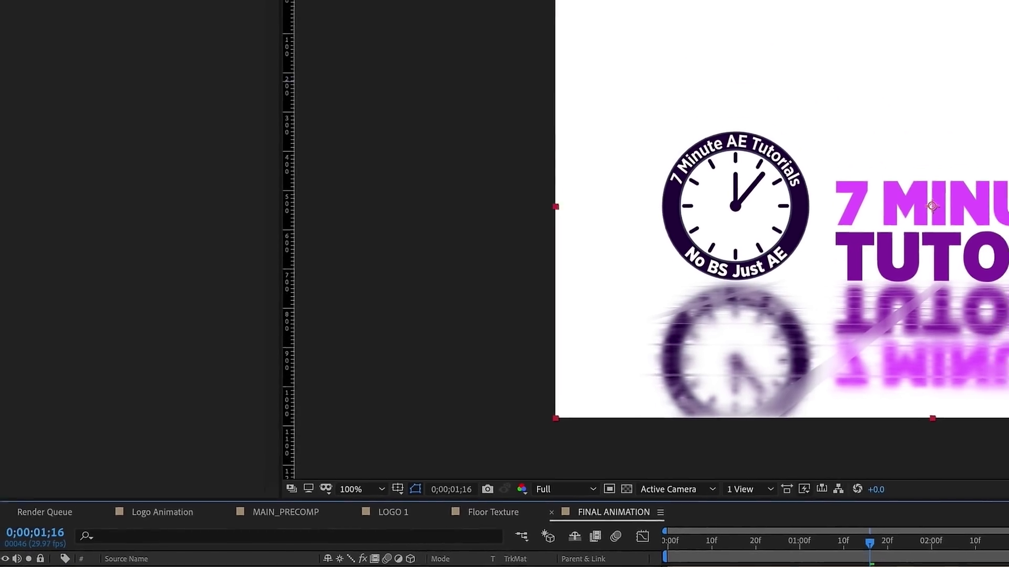
Step: Apply the Fill effect to the COLOR 1 solid
click(310, 12)
mouse_move(350, 241)
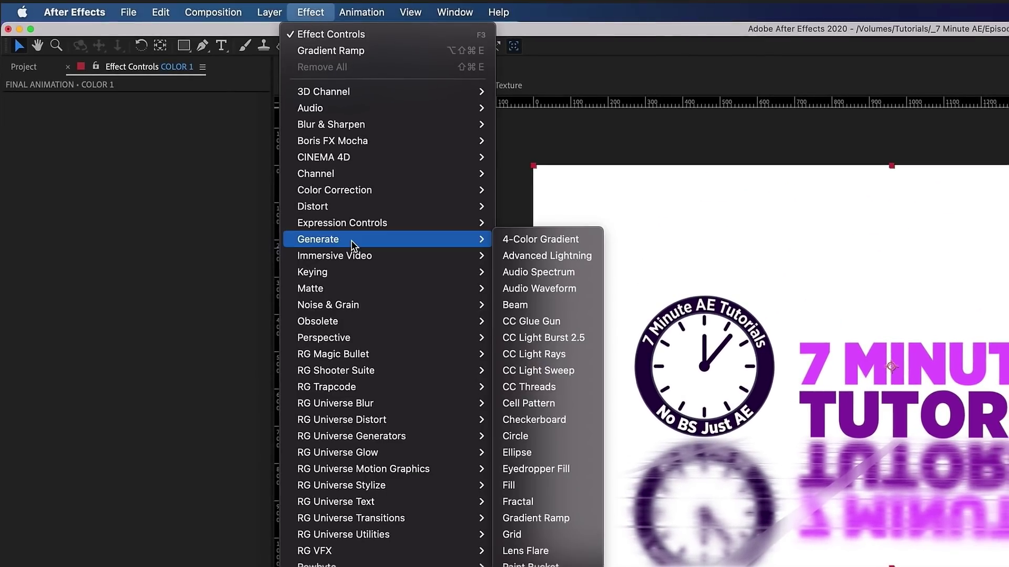
click(550, 485)
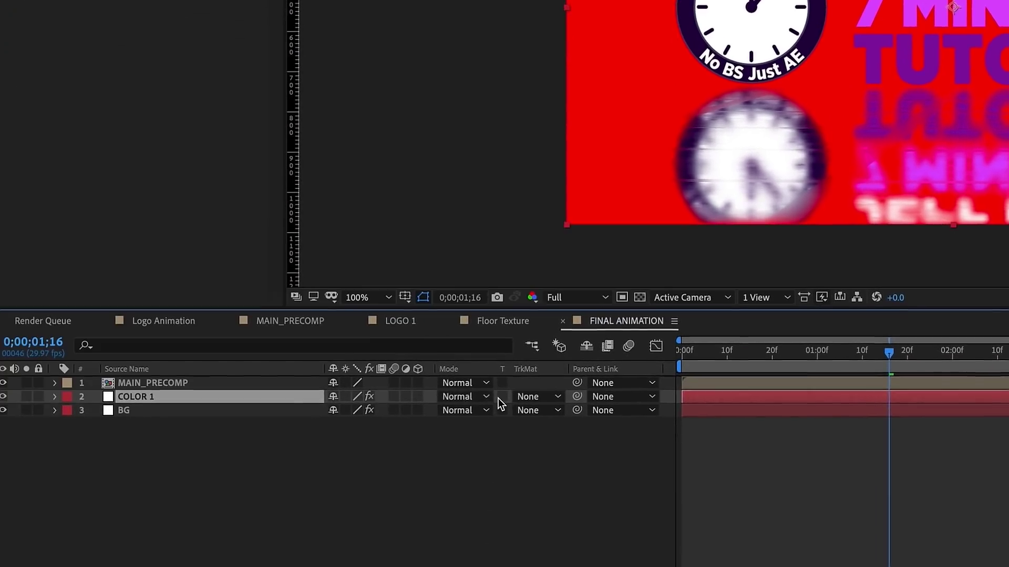
Step: Set the COLOR 1 layer's blending mode to Screen and its opacity to 15%
click(462, 397)
click(512, 253)
key(t)
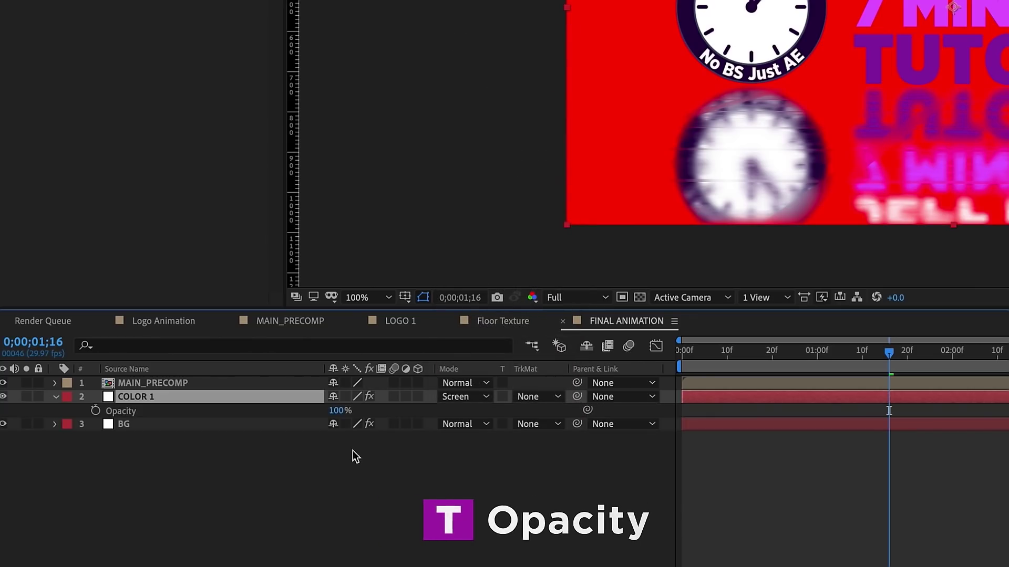
click(341, 411)
text(15)
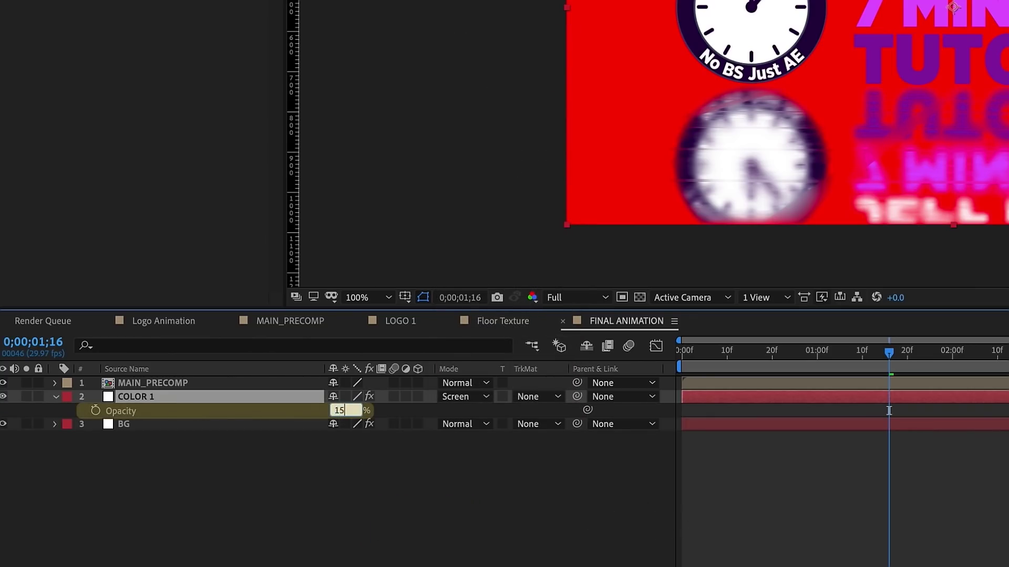
key(Return)
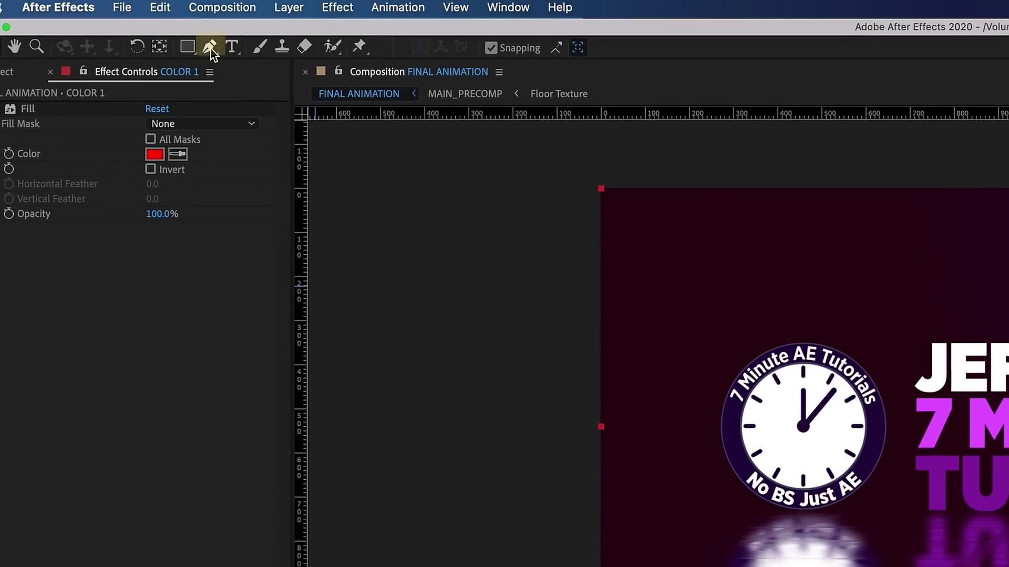
Step: Draw a closed triangular Pen mask on COLOR 1 covering the upper-left half of the frame, with corners outside the frame
click(210, 45)
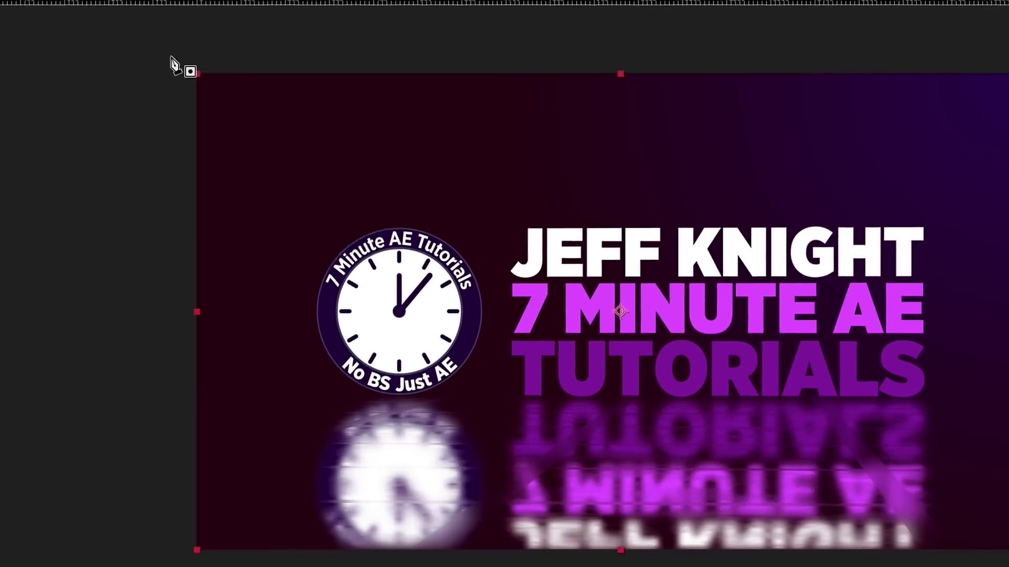
click(520, 156)
click(989, 22)
click(74, 554)
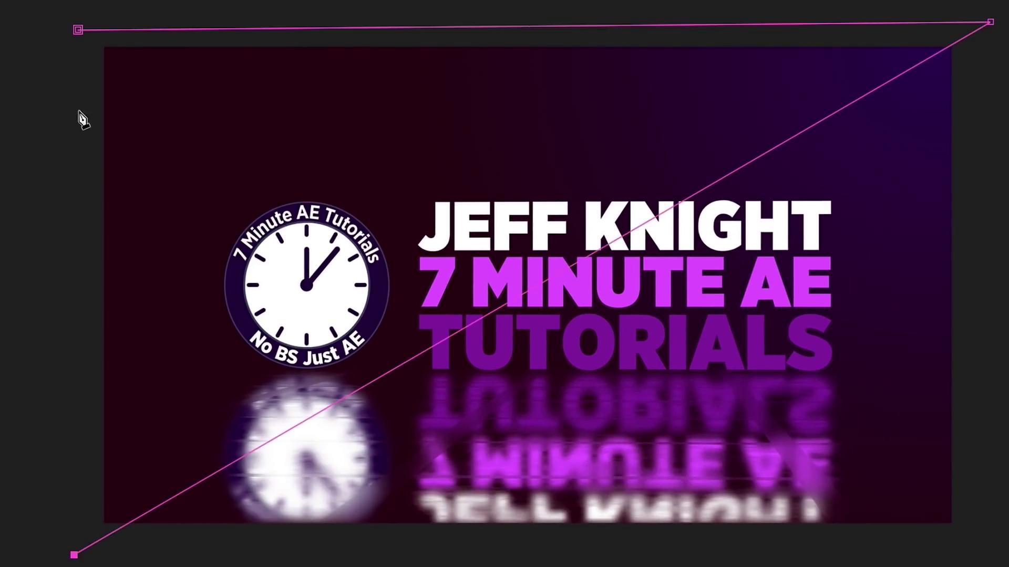
click(77, 30)
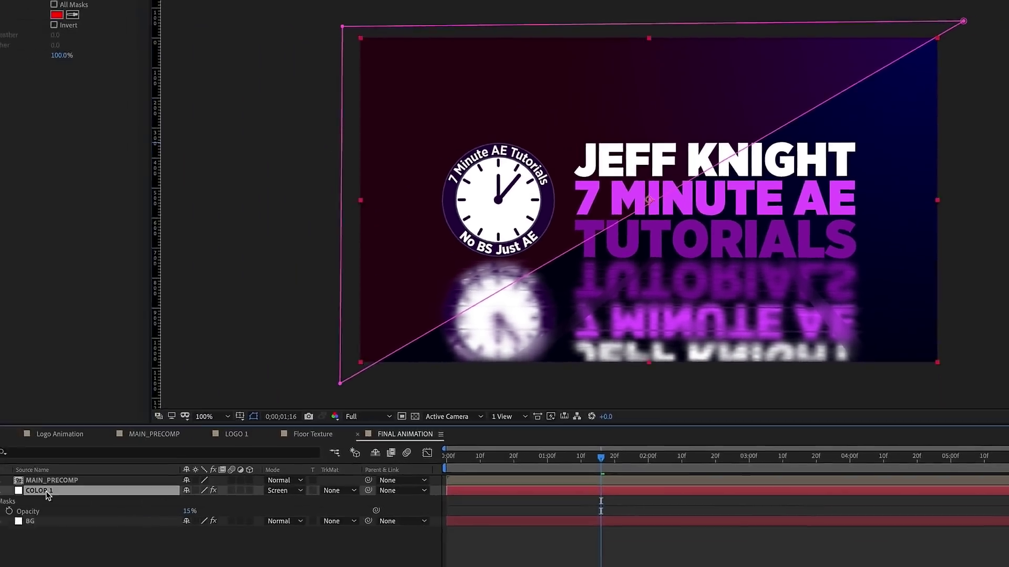
Step: Set the COLOR 1 mask feather to 150 pixels and increase it further for a softer edge
key(f)
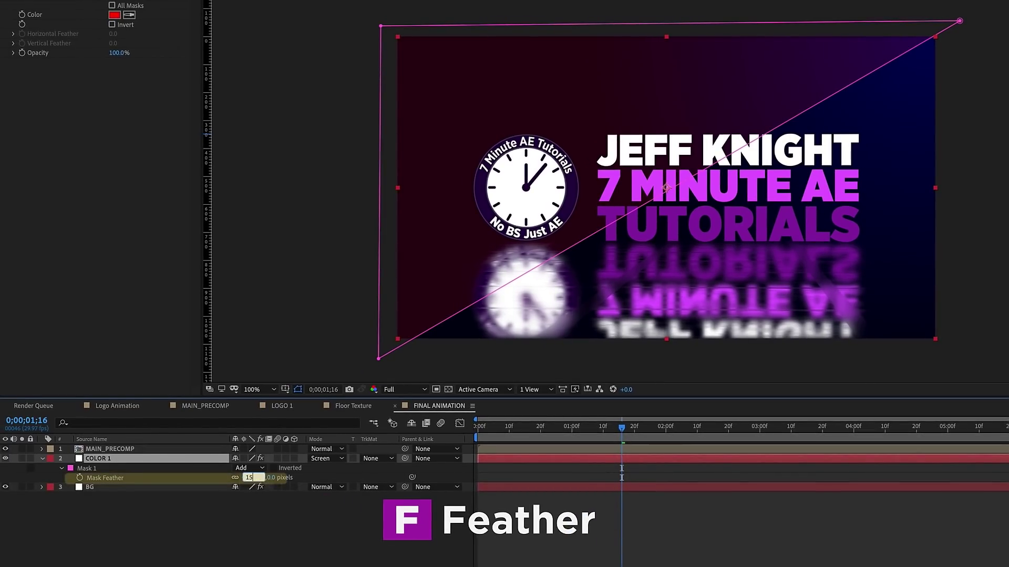
text(0)
key(Return)
drag(253, 478, 274, 477)
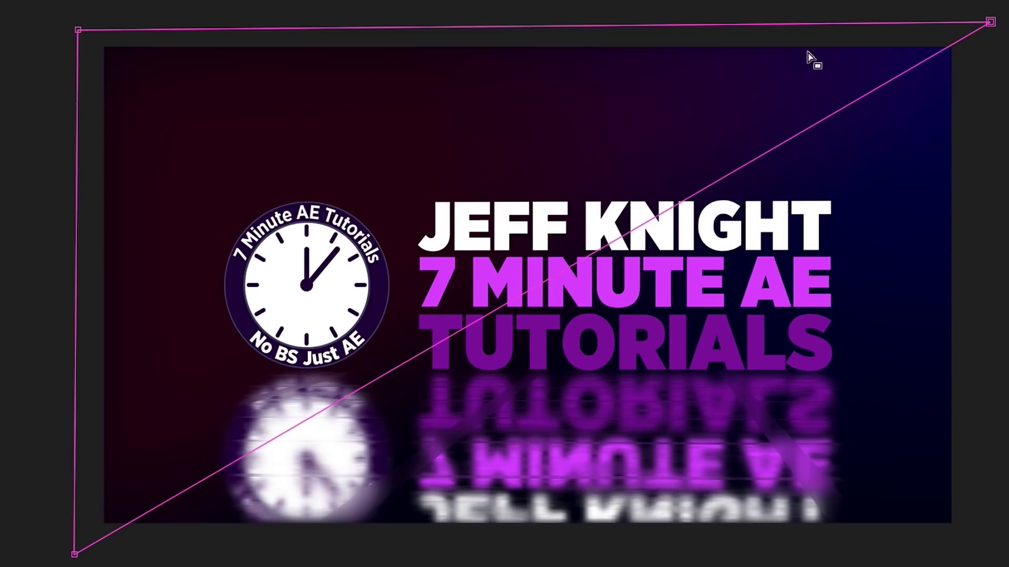
Step: Move the three corners of the COLOR 1 mask farther outside the frame
scroll(125, 70, down, 1)
drag(304, 160, 244, 100)
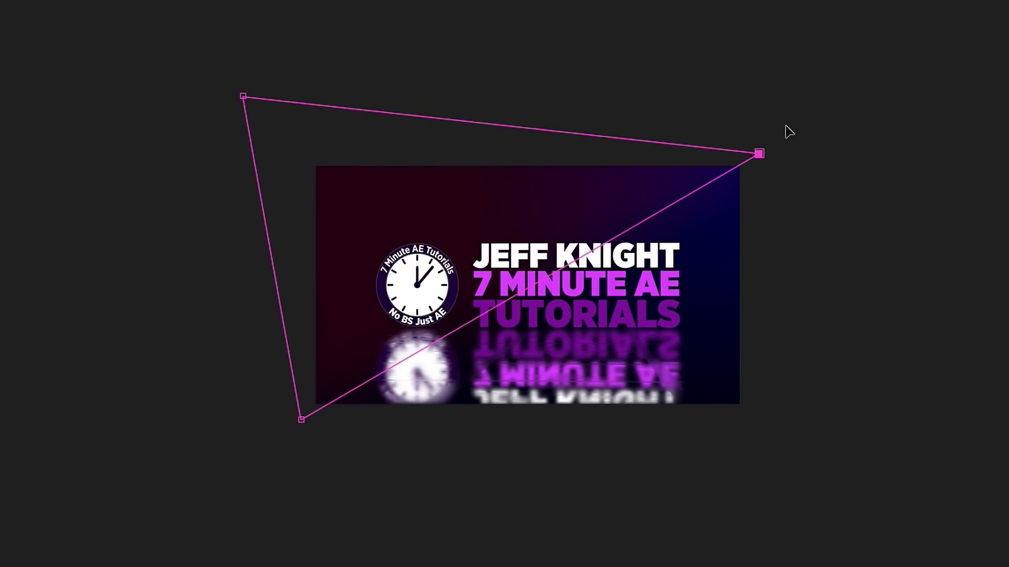
drag(785, 126, 790, 123)
drag(300, 420, 254, 440)
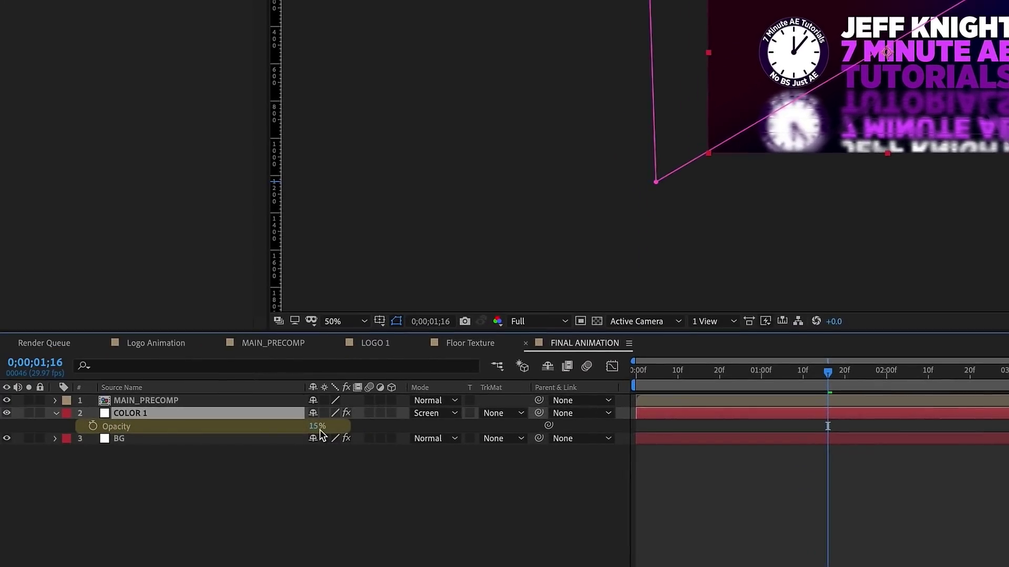
Step: Set COLOR 1's opacity to 10% and duplicate the layer
click(317, 426)
key(Return)
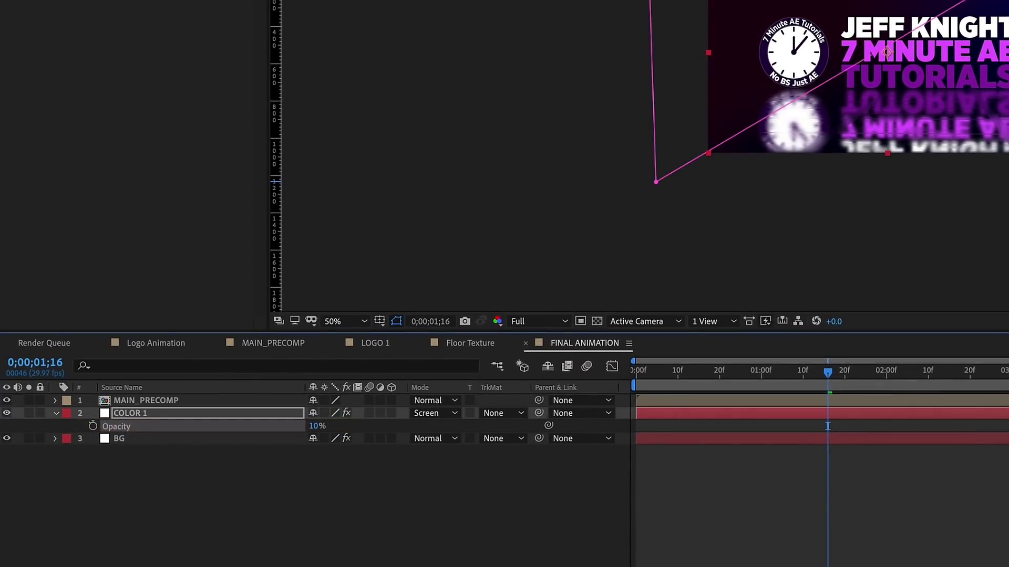
key(F2)
click(118, 415)
key(ctrl+d)
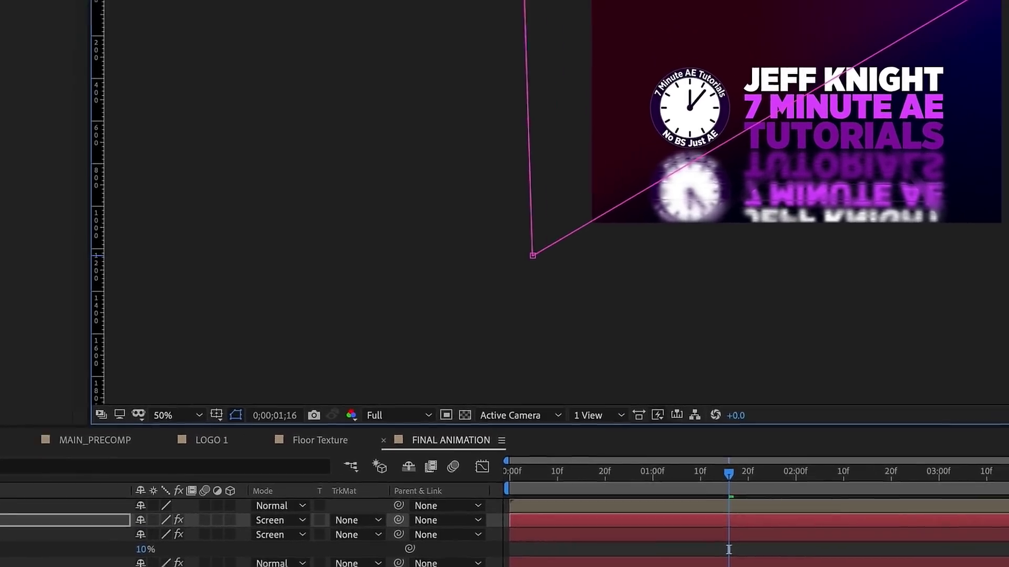
Step: Reshape the duplicate's mask into a wedge across the lower frame, narrow at the left and wide at the right
drag(524, 1, 880, 496)
drag(172, 479, 194, 336)
drag(895, 96, 900, 317)
drag(175, 351, 162, 343)
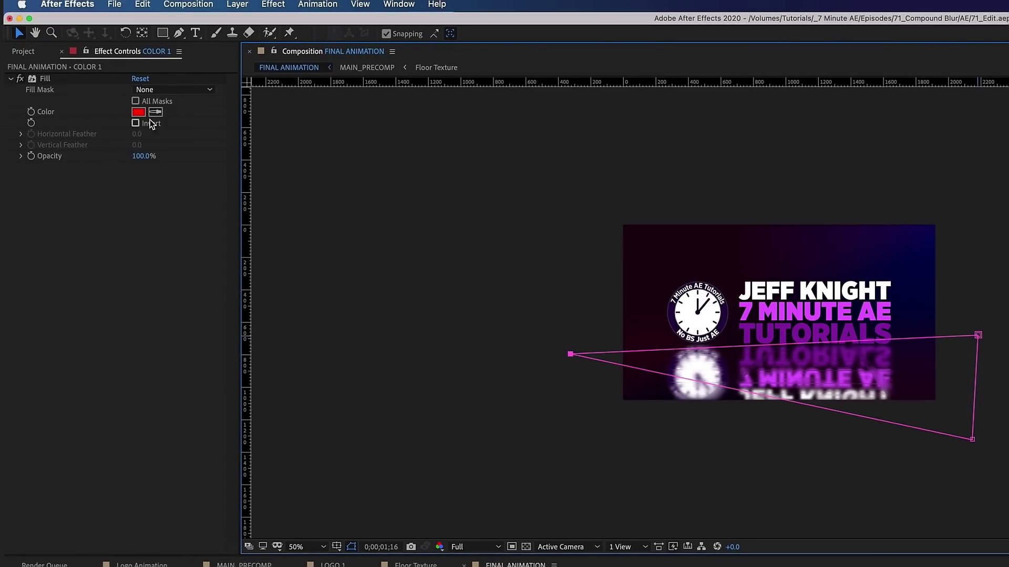
Step: Change the duplicate's fill color to a green with hue 135° and pull its mask's lower-right corner farther down
click(138, 112)
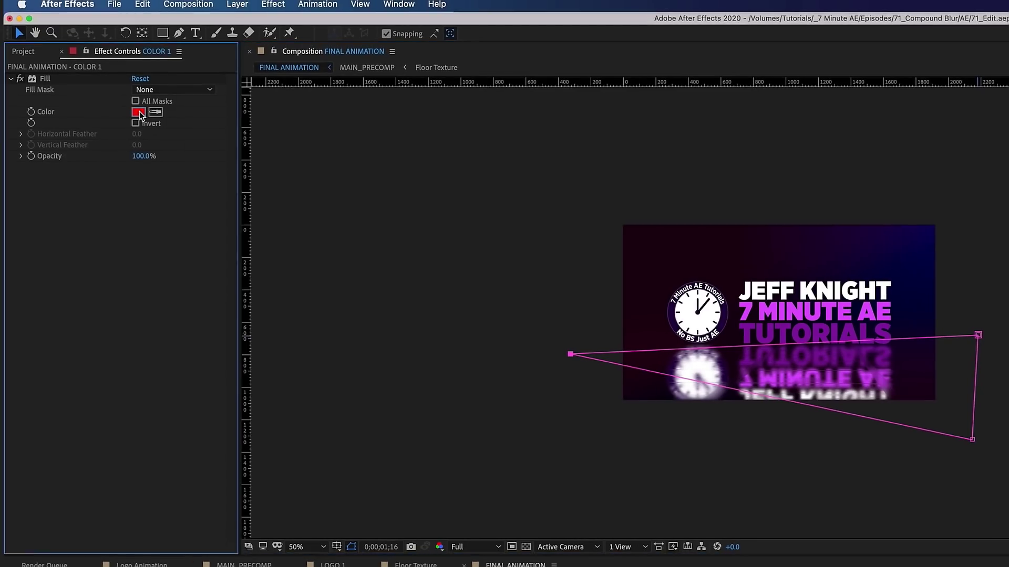
click(398, 246)
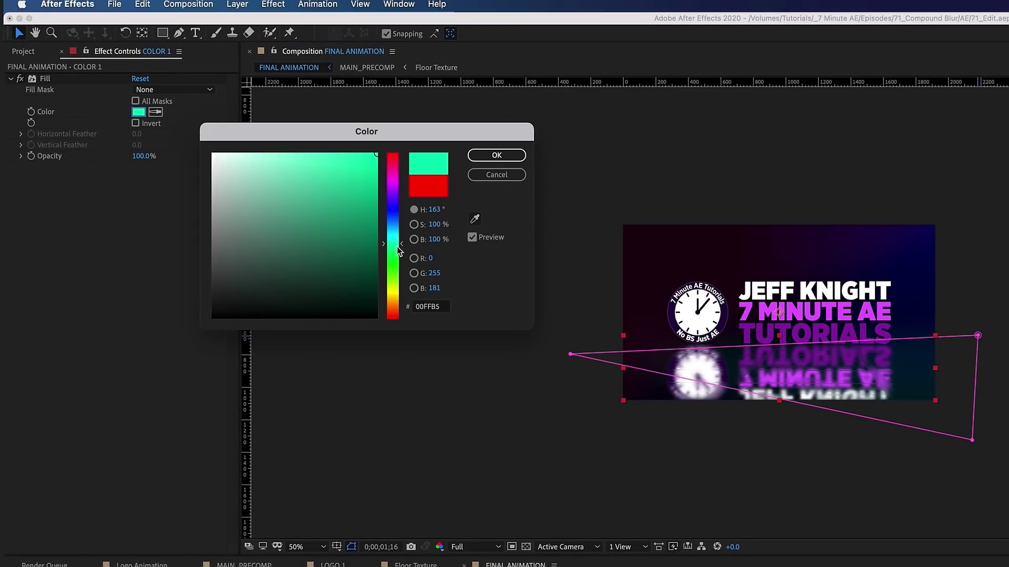
drag(399, 247, 402, 259)
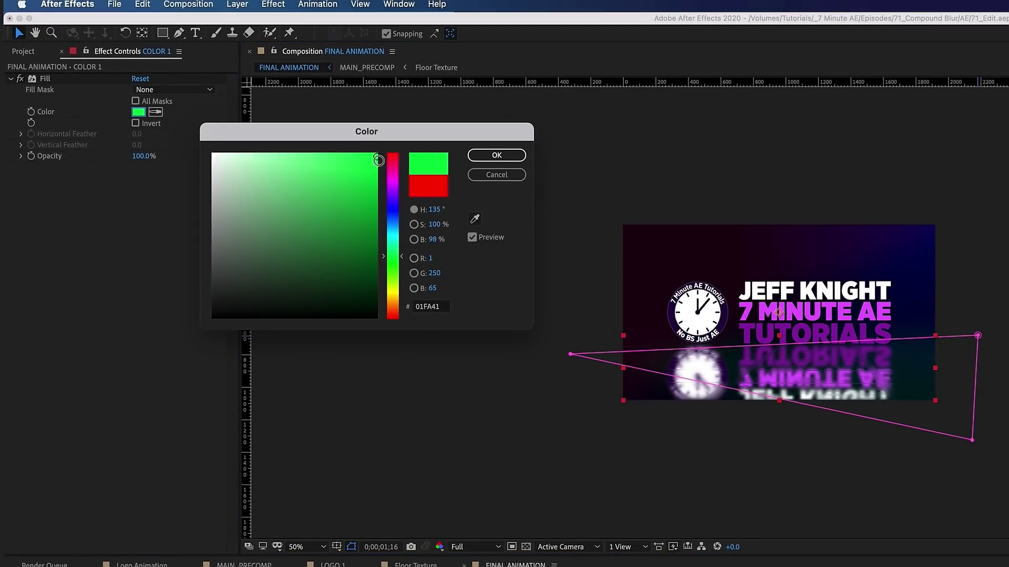
click(496, 155)
drag(972, 439, 968, 459)
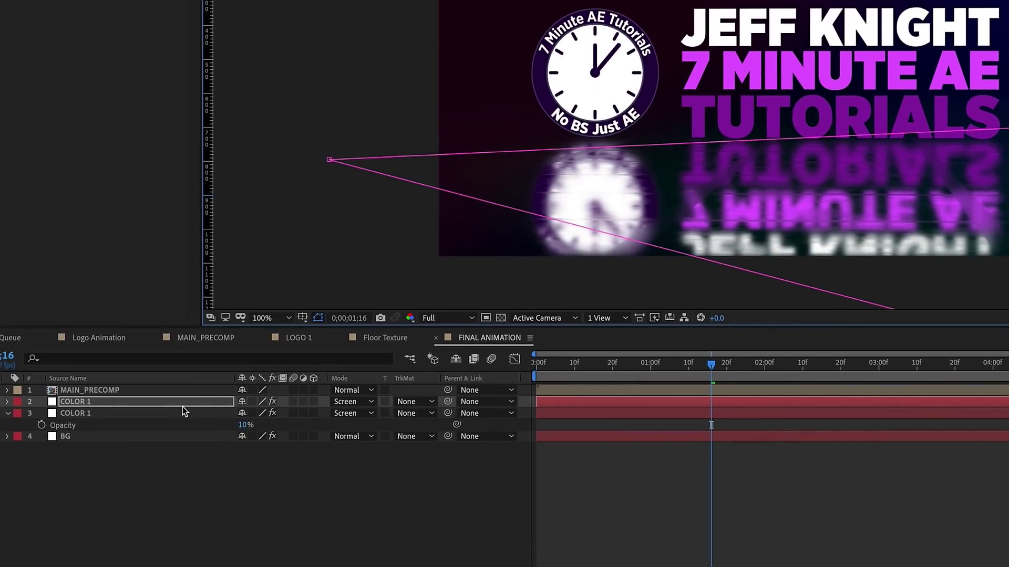
Step: Set the upper COLOR 1 layer's opacity to 16%
click(183, 404)
key(t)
drag(242, 414, 245, 414)
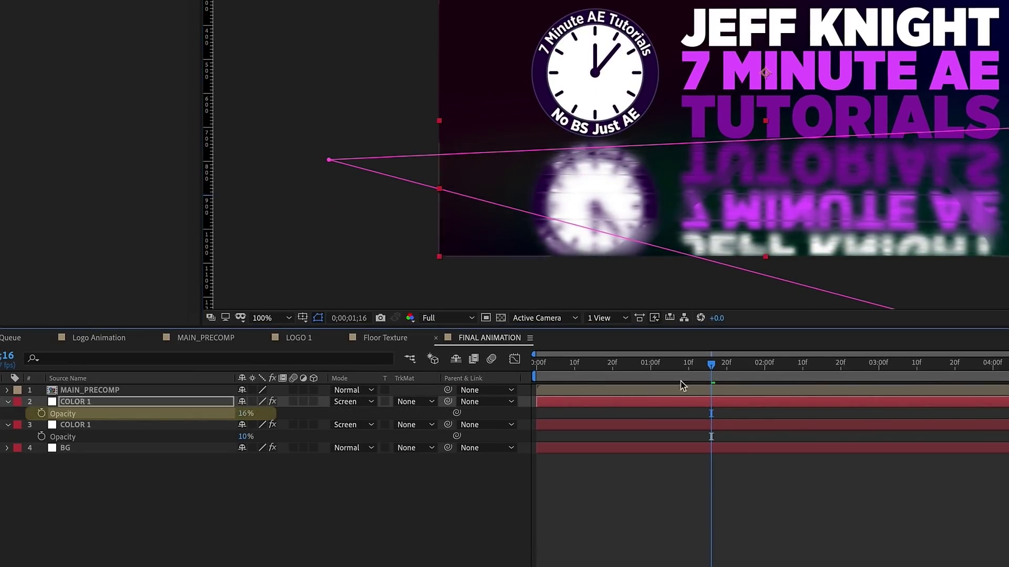
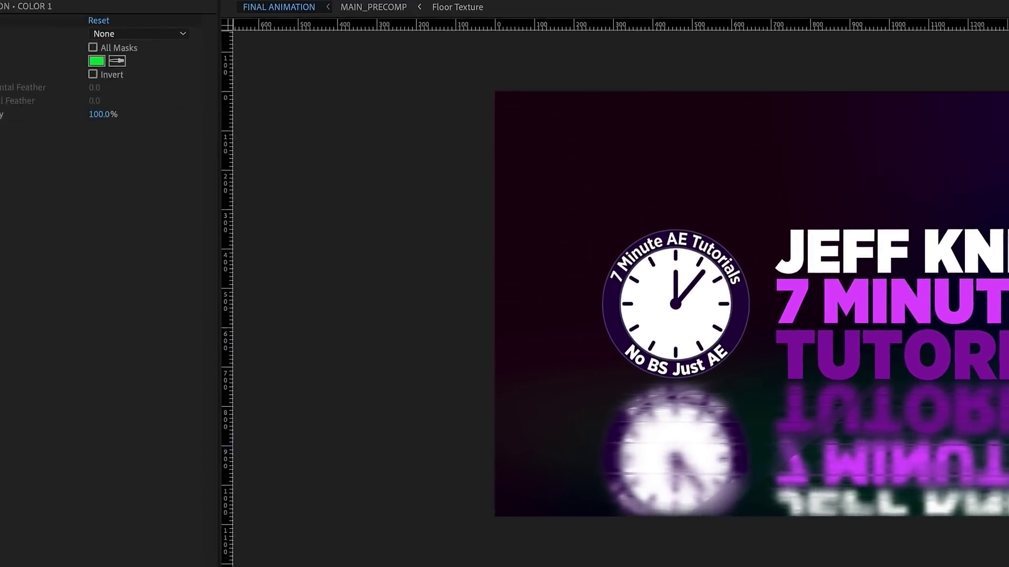
Step: Add an adjustment layer directly above MAIN_PRECOMP and duplicate it twice
key(super+Down)
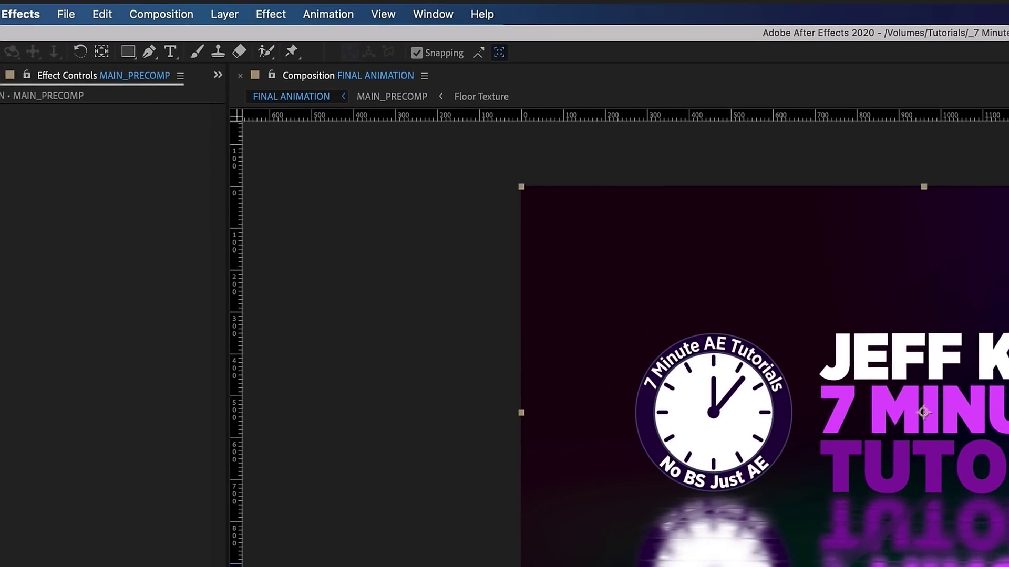
click(229, 16)
mouse_move(231, 39)
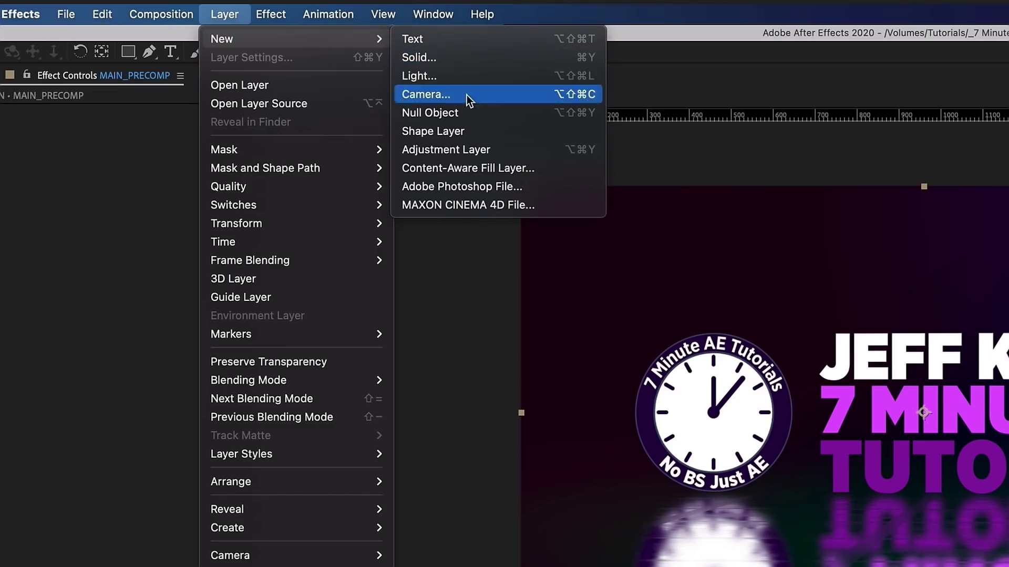
click(479, 150)
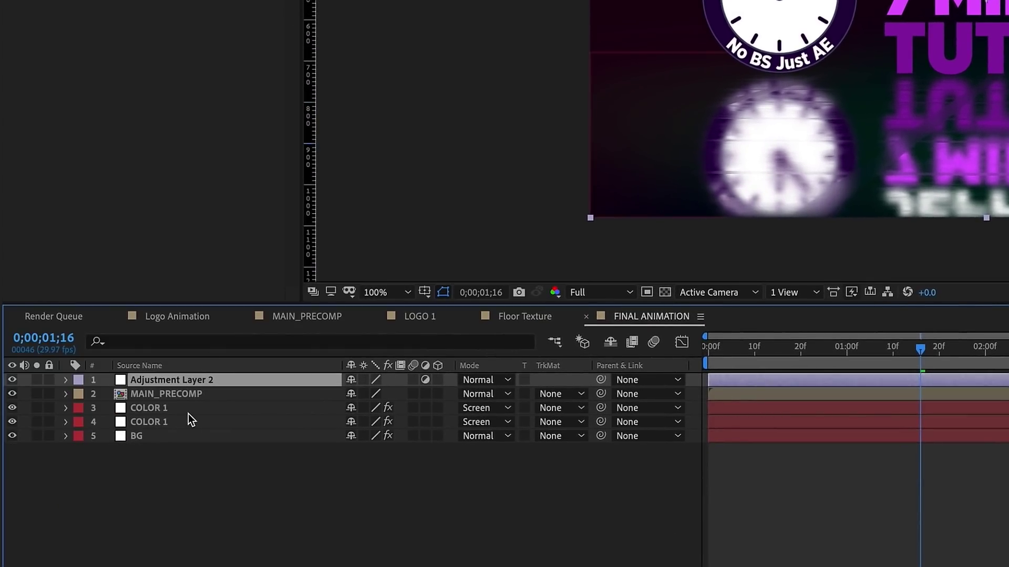
key(ctrl+d)
key(ctrl+d)
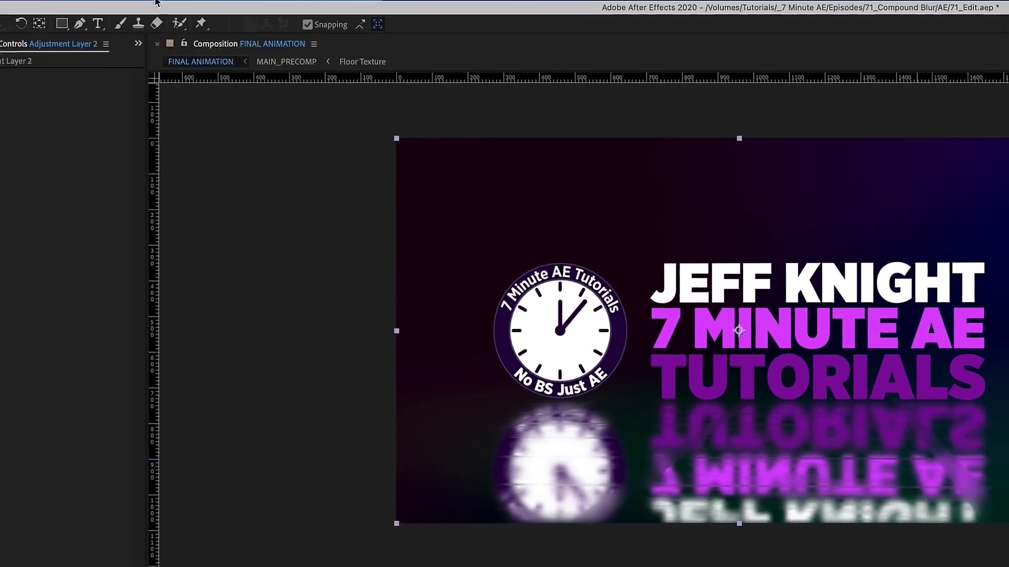
Step: Create a black 1920 x 1080 px solid named VIGNETTE as the top layer
click(136, 12)
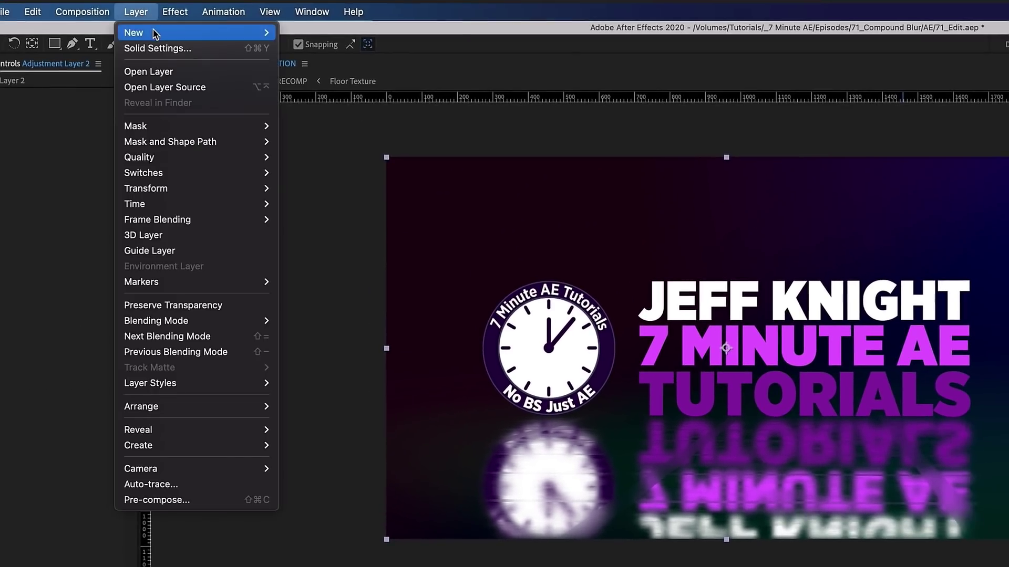
mouse_move(158, 32)
click(332, 50)
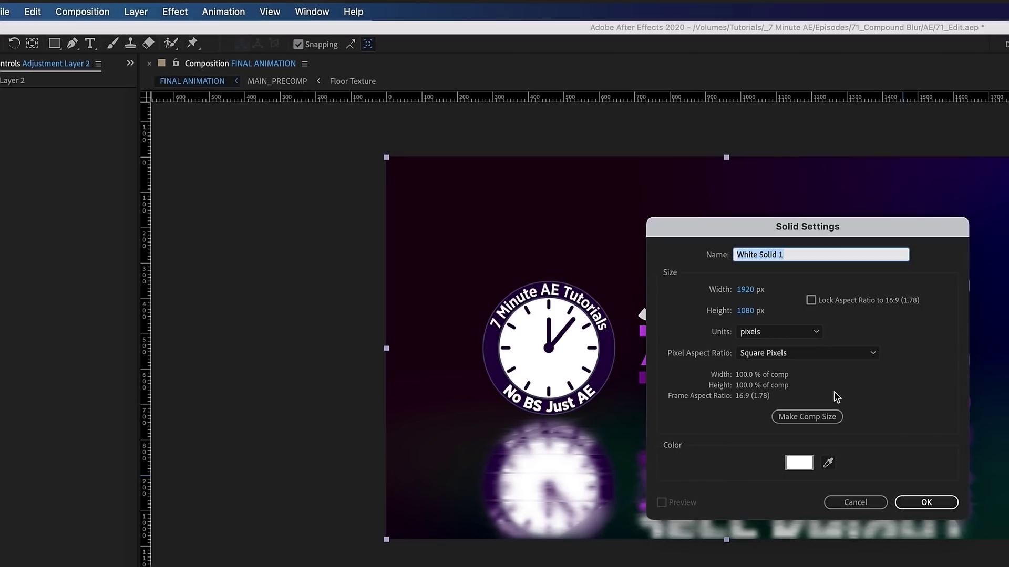
click(798, 456)
drag(263, 311, 281, 354)
key(Return)
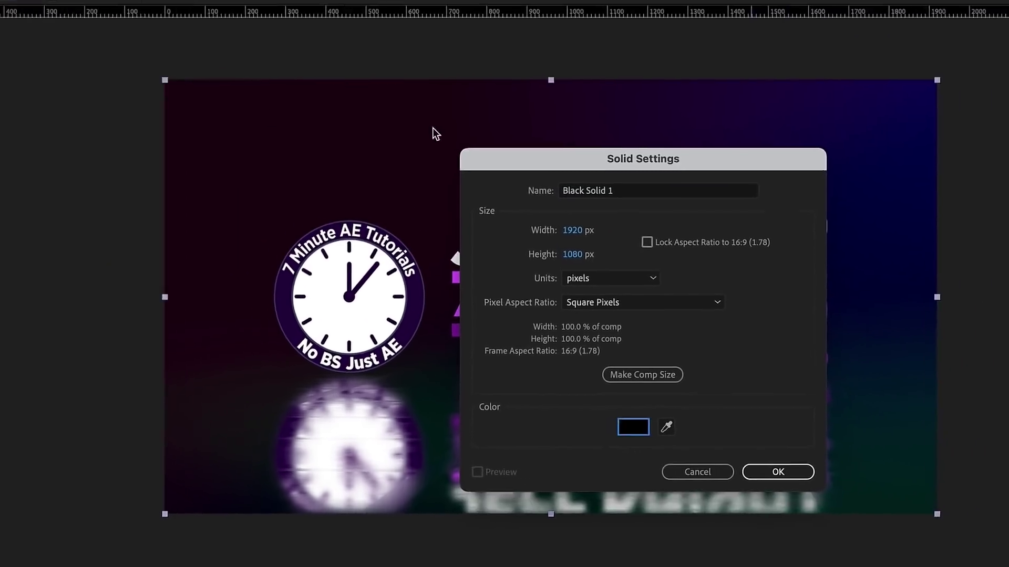
click(634, 190)
text(VIGNETTE)
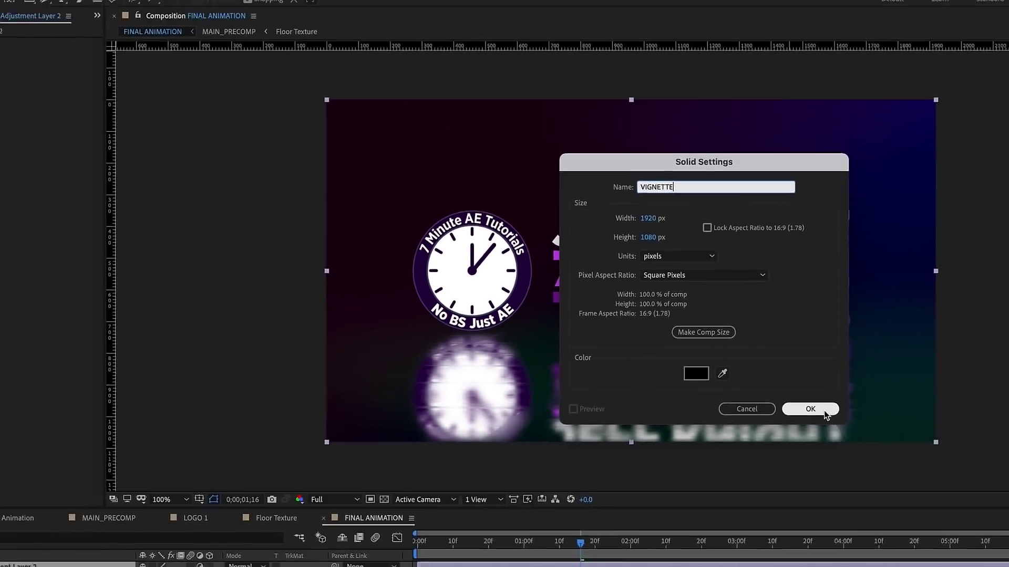
click(683, 447)
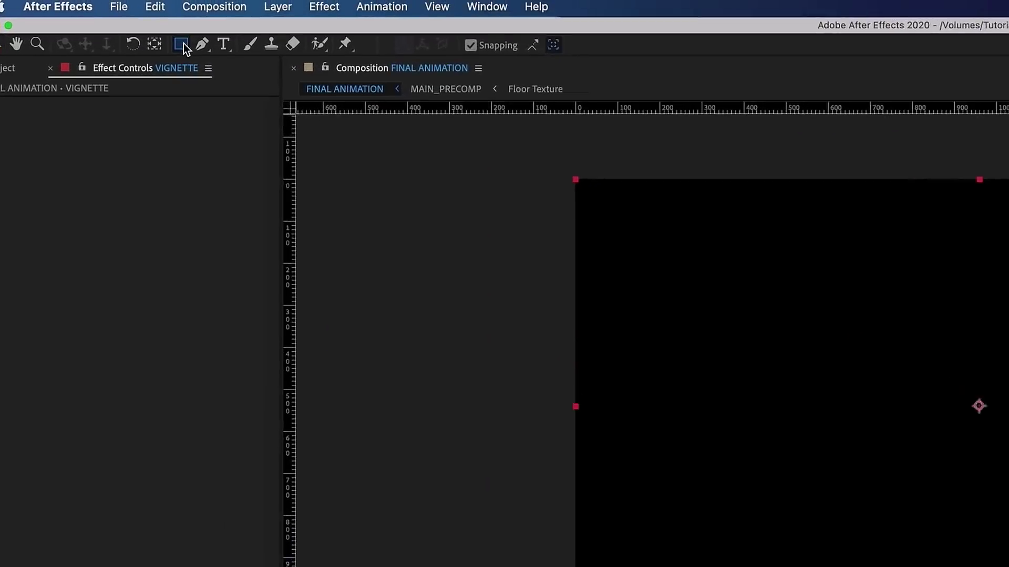
Step: Add an elliptical mask to the VIGNETTE layer that fills the whole frame
click(140, 27)
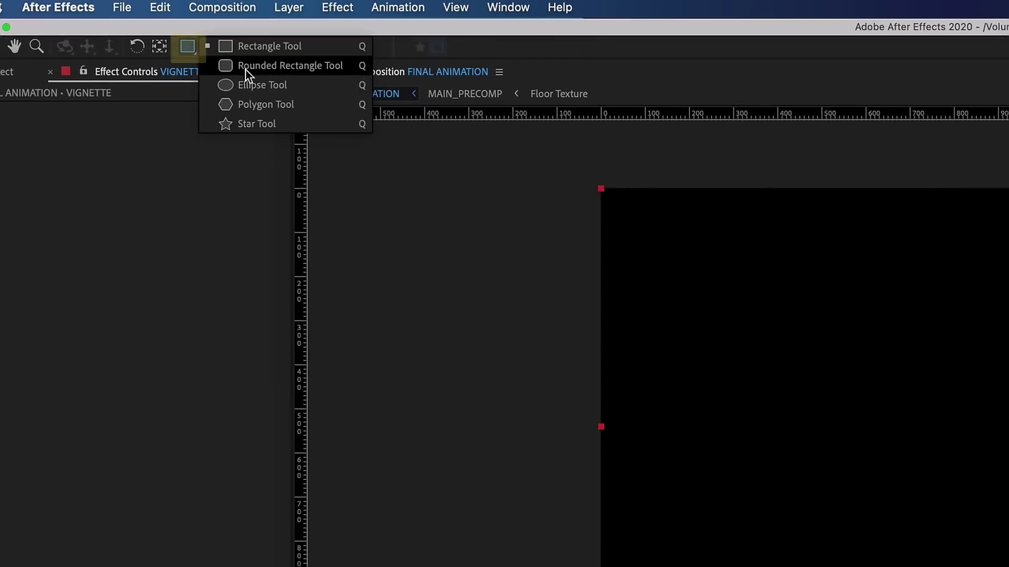
click(272, 93)
double_click(189, 50)
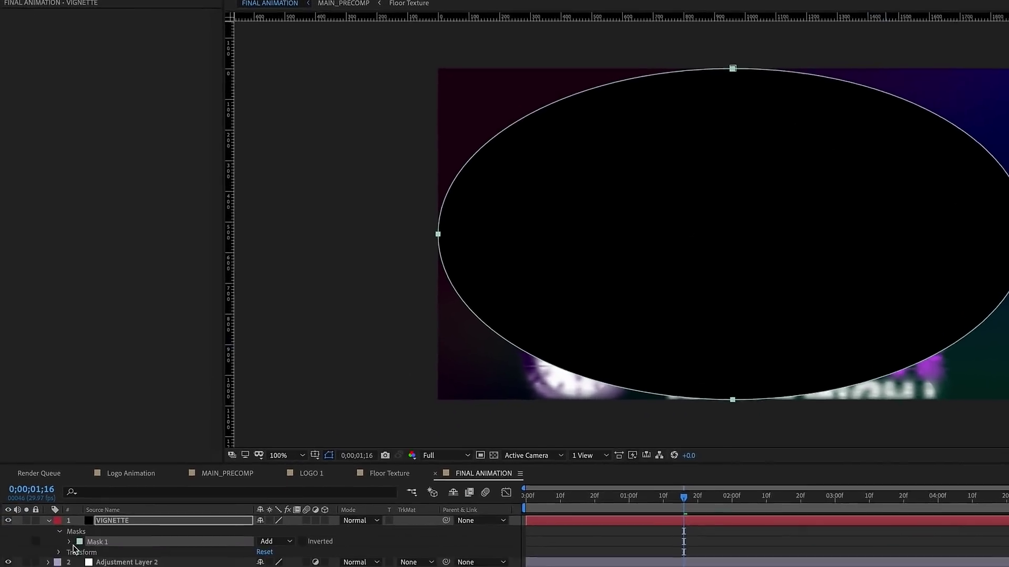
Step: Set the VIGNETTE mask to Subtract with a 250 pixel feather and 65% mask opacity
key(m)
key(m)
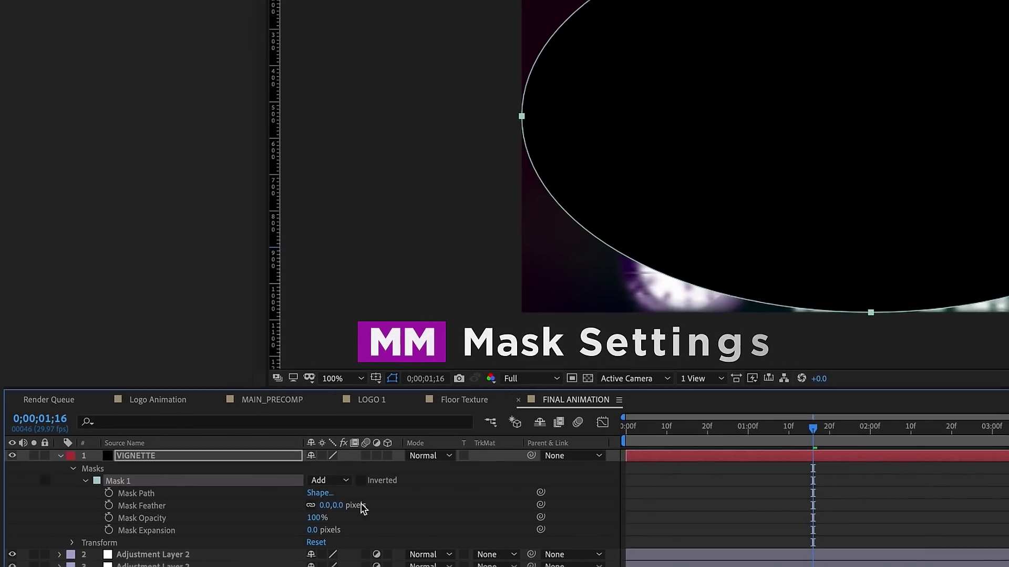
click(345, 481)
click(350, 529)
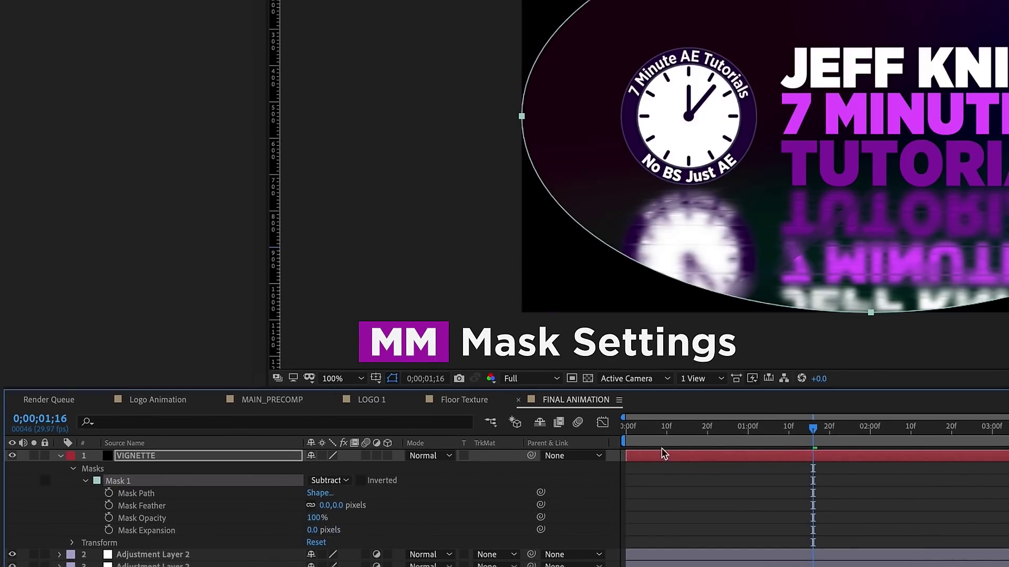
click(330, 505)
text(250)
key(Return)
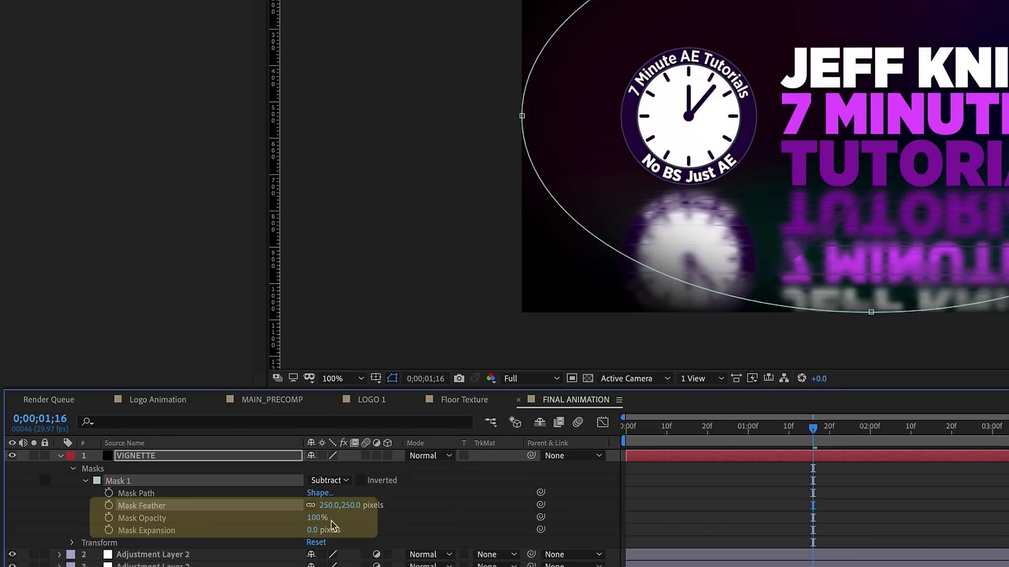
click(315, 519)
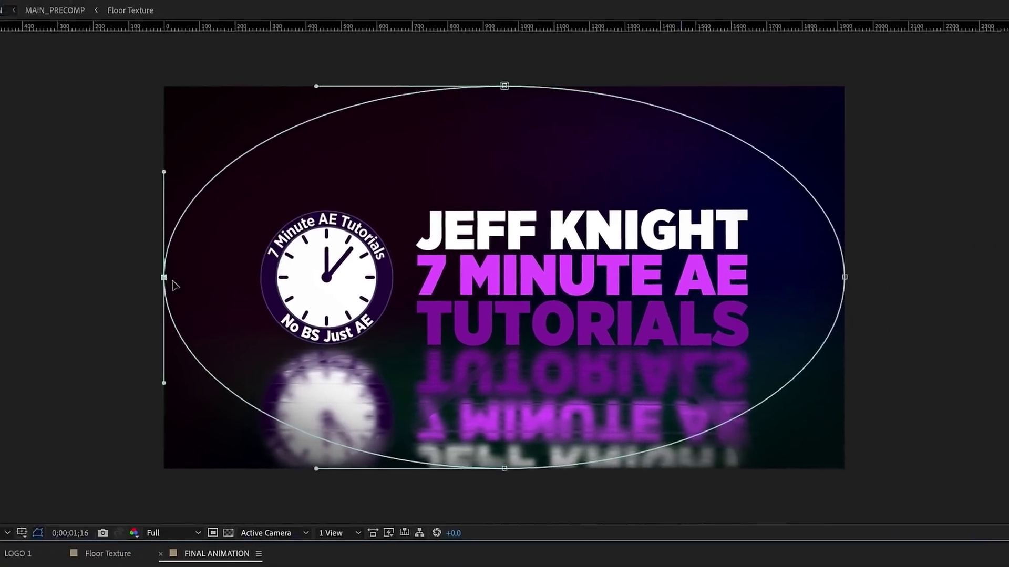
Step: Pull all four points of the VIGNETTE mask inward around the logo and title, and toggle the layer's visibility to compare
drag(164, 276, 230, 277)
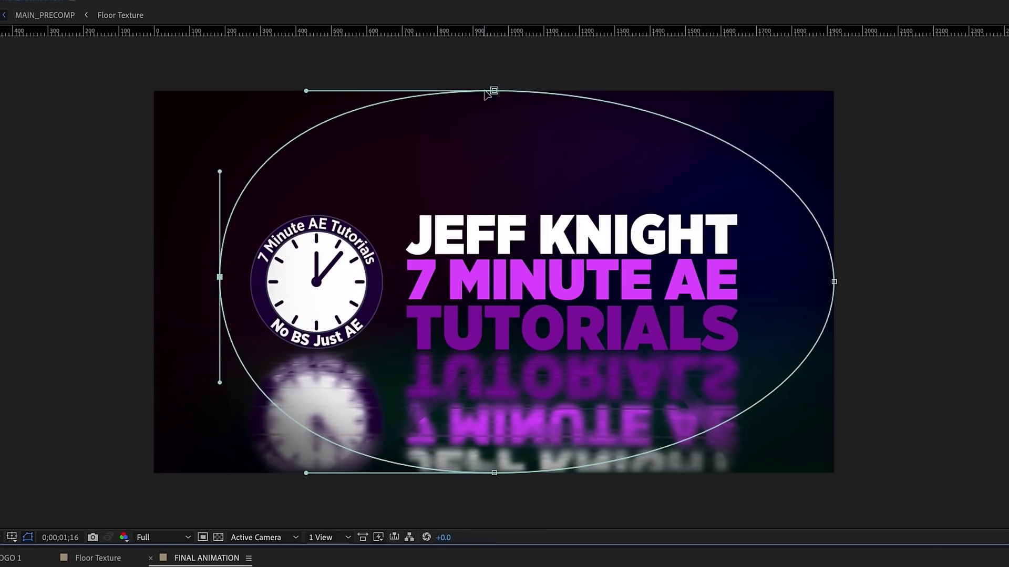
drag(487, 94, 493, 126)
drag(834, 281, 784, 273)
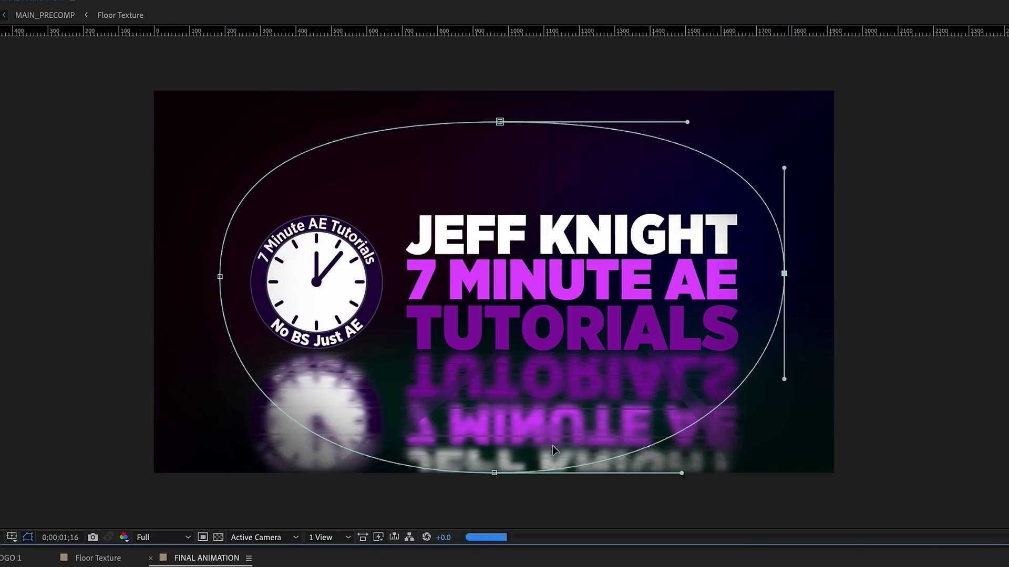
drag(493, 473, 500, 420)
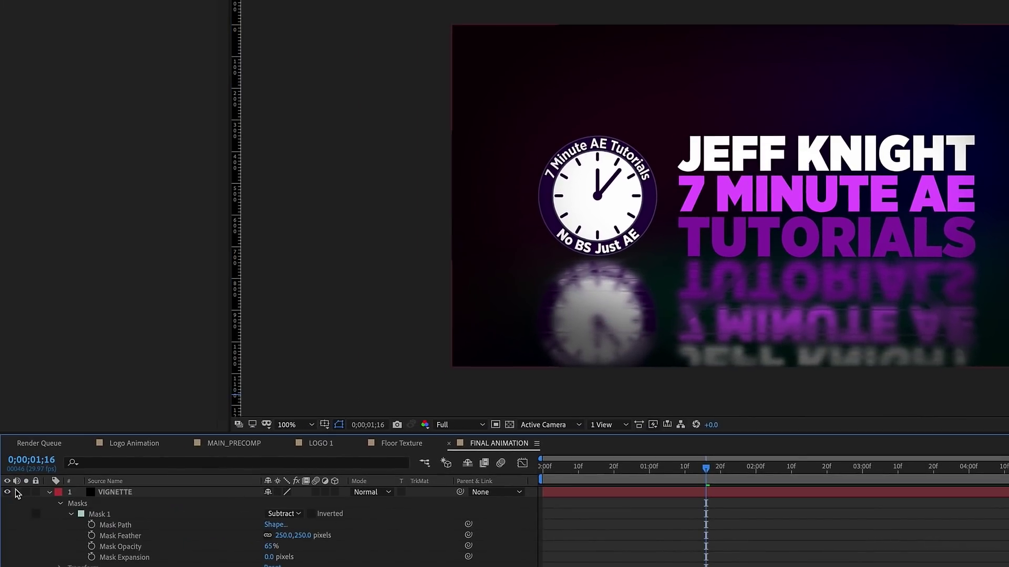
click(7, 492)
click(8, 493)
click(7, 493)
click(8, 493)
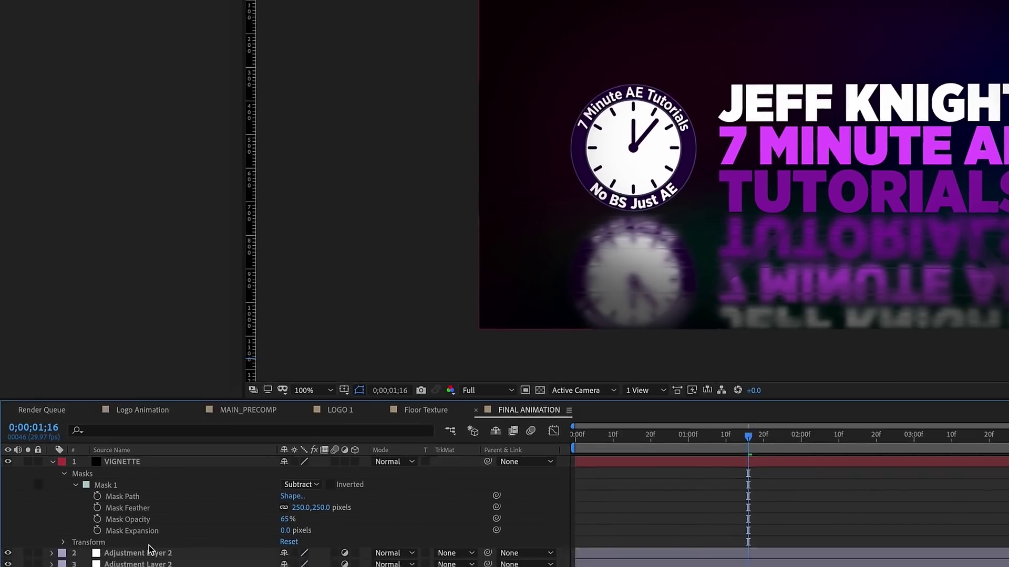
Step: Rename the adjustment layer directly below VIGNETTE as BLUR
click(150, 550)
key(Return)
key(BackSpace)
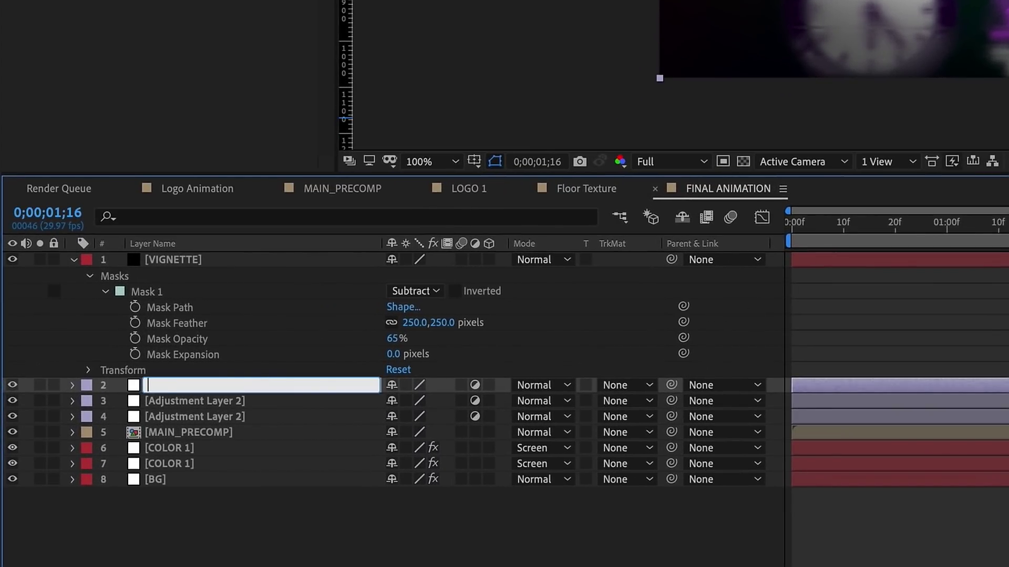
key(Return)
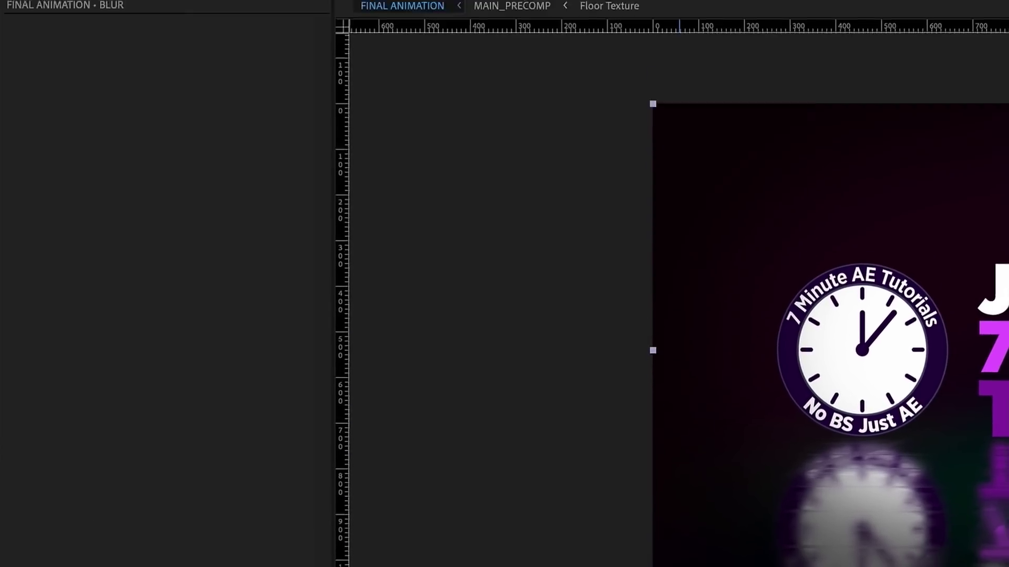
Step: Apply Fast Box Blur to the BLUR layer with Repeat Edge Pixels enabled, and adjust its Blur Radius
click(389, 16)
mouse_move(448, 155)
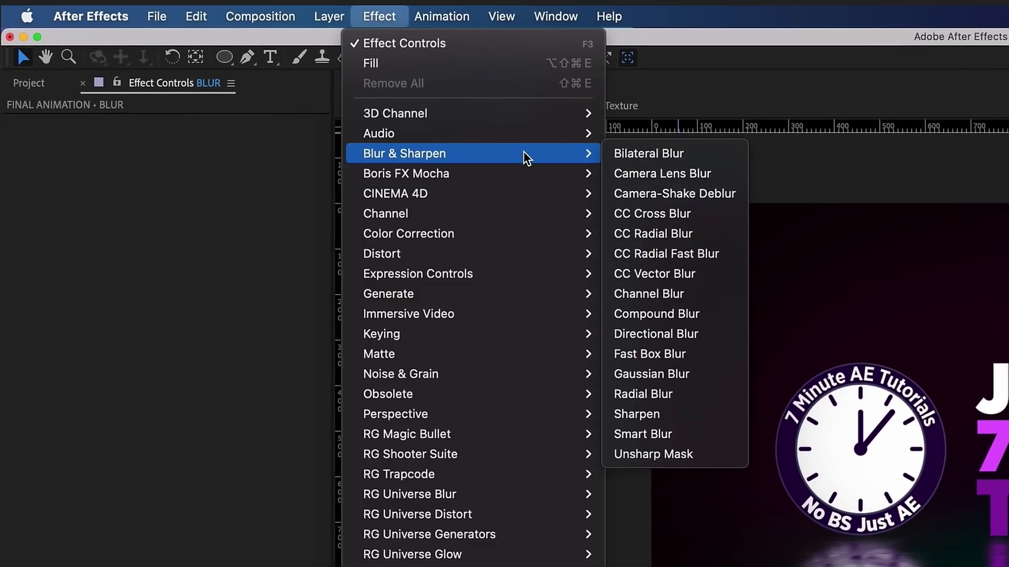
click(666, 353)
click(189, 184)
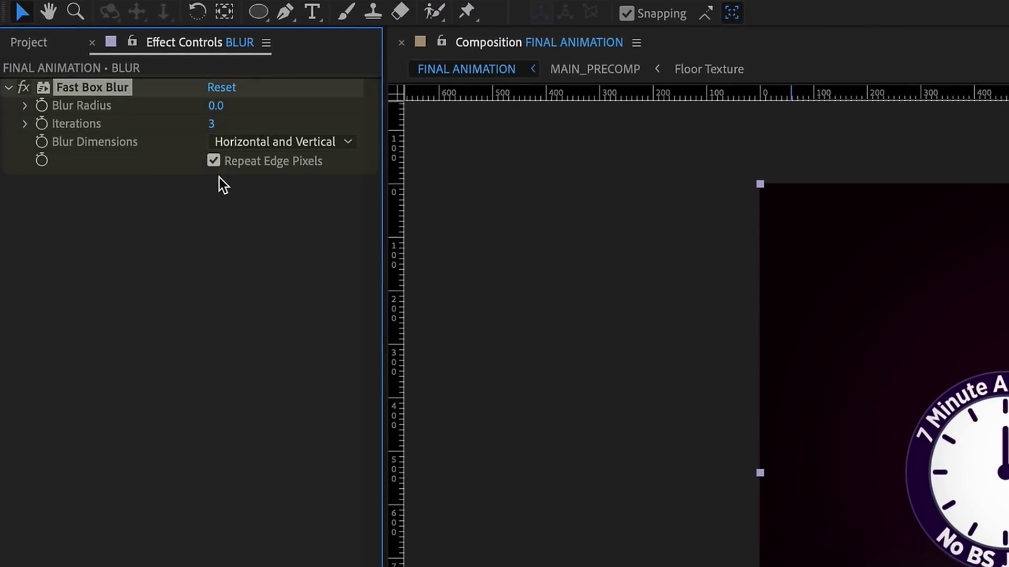
click(216, 106)
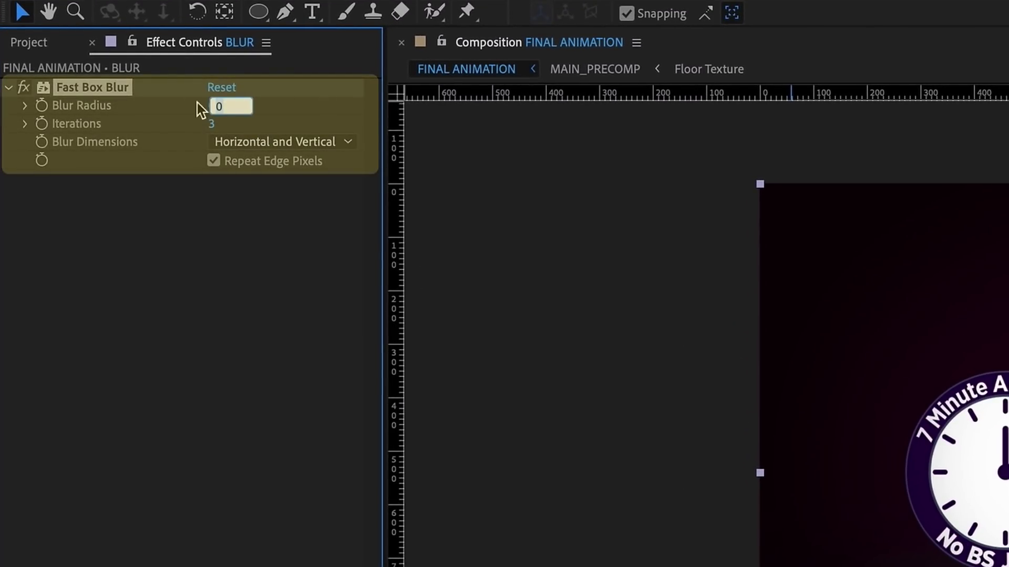
click(250, 270)
Step: Copy Mask 1 from the VIGNETTE layer and paste it onto the BLUR layer
click(155, 297)
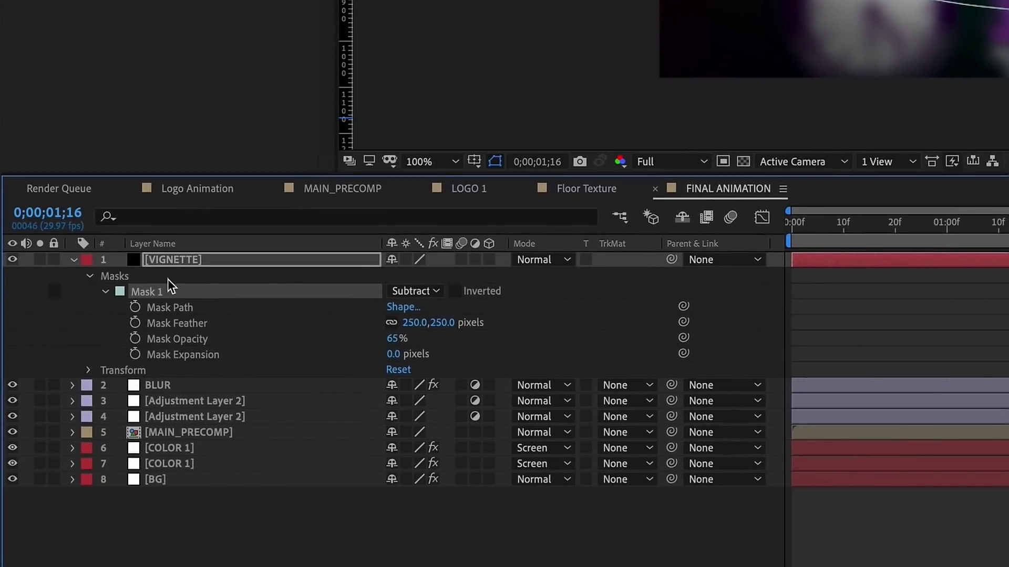
click(165, 386)
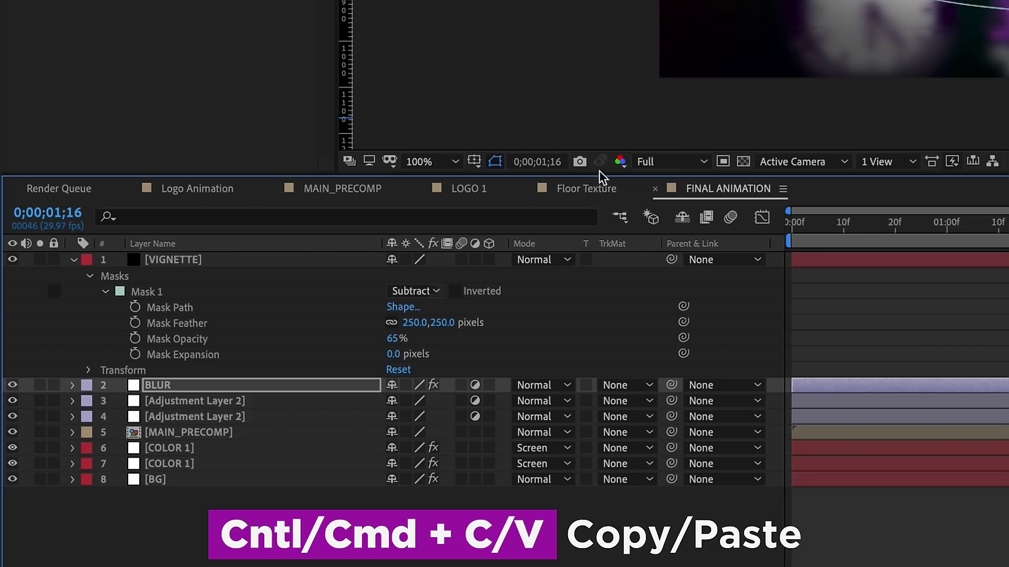
click(611, 538)
click(170, 385)
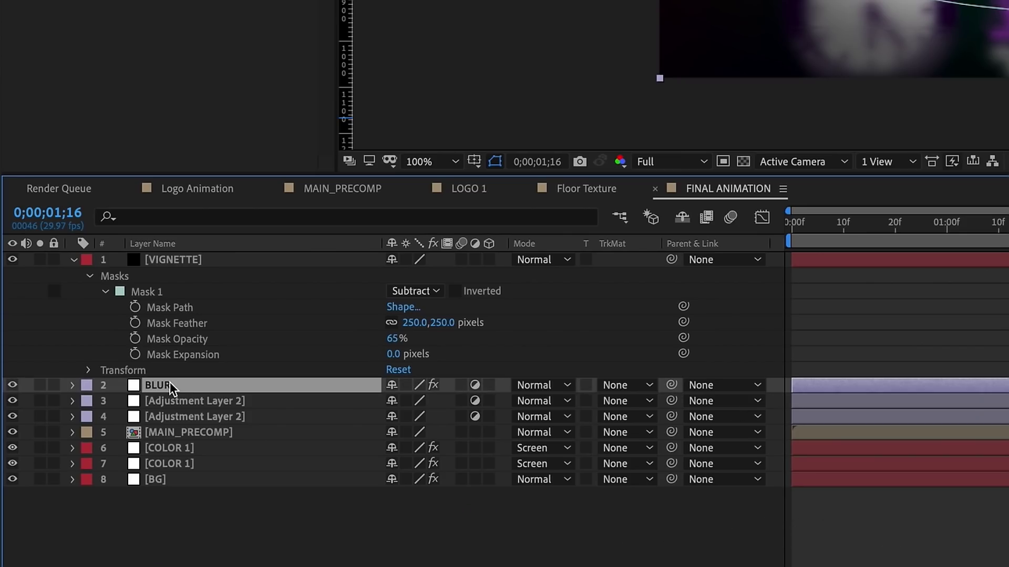
key(ctrl+v)
Step: Link the BLUR mask's Mask Path and Mask Feather to the matching properties of the VIGNETTE mask
click(184, 418)
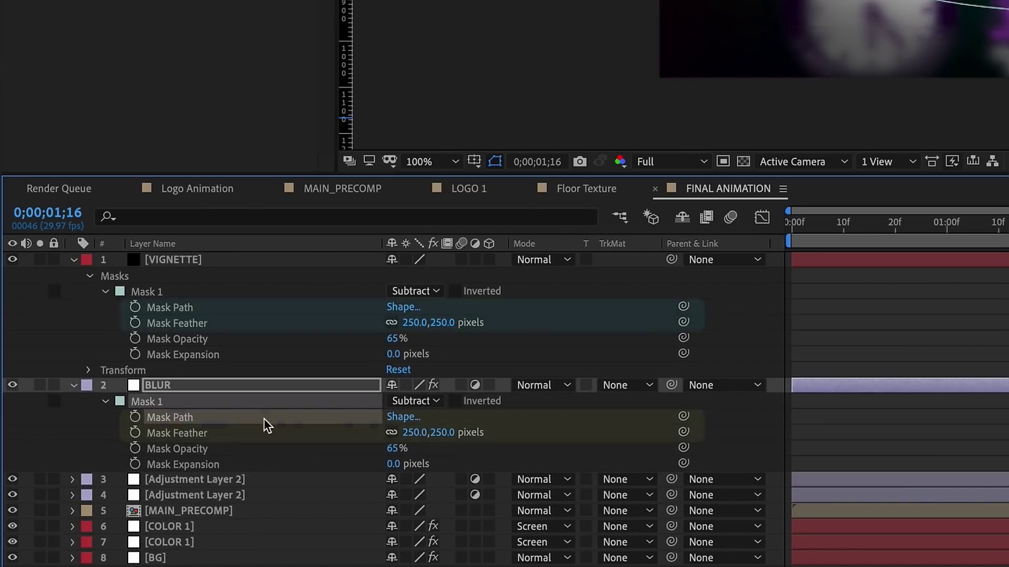
drag(683, 417, 194, 310)
click(192, 433)
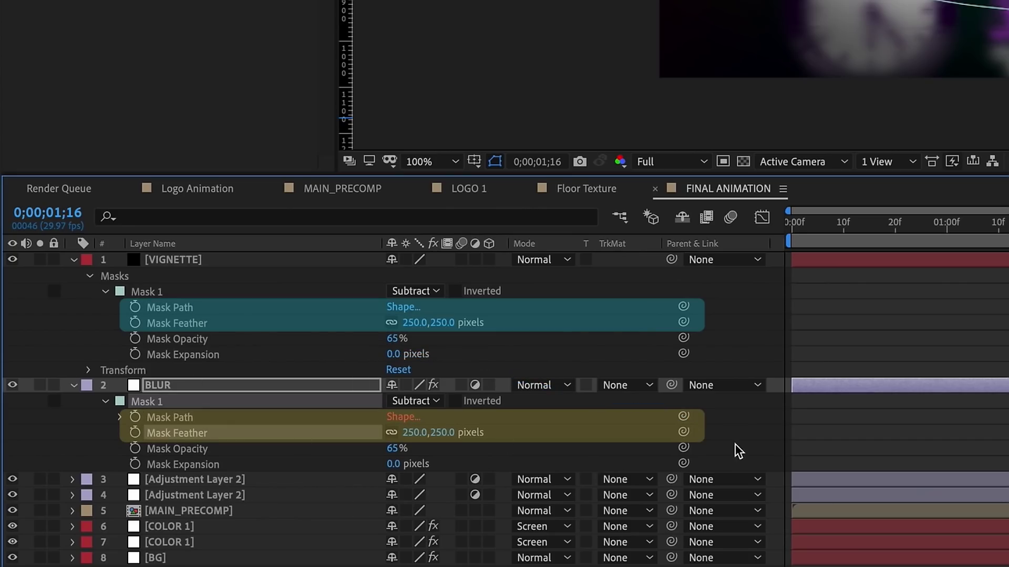
drag(682, 433, 175, 318)
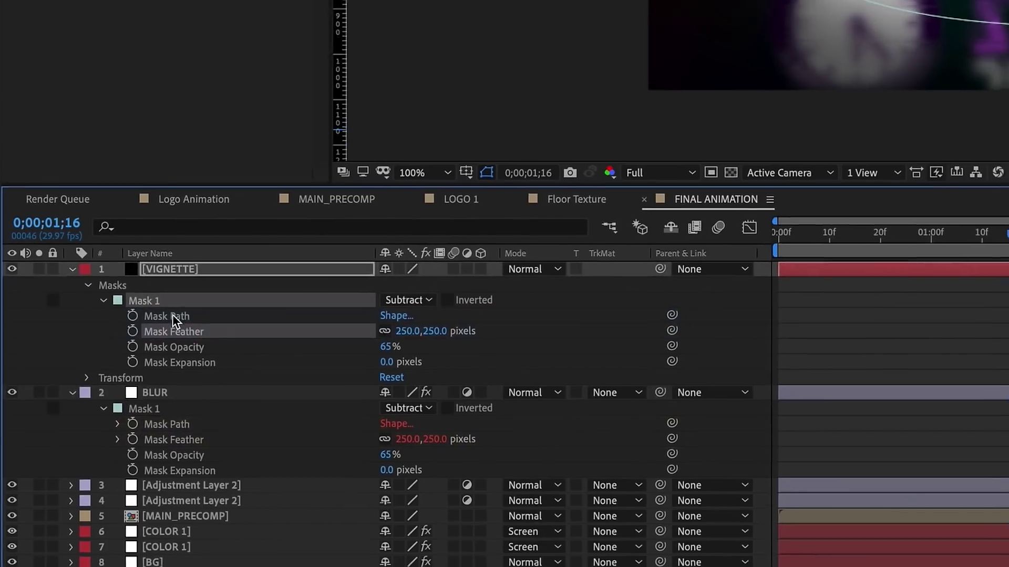
Step: Reshape the VIGNETTE mask by lowering its top point, raising its bottom point and moving both side points outward
click(173, 315)
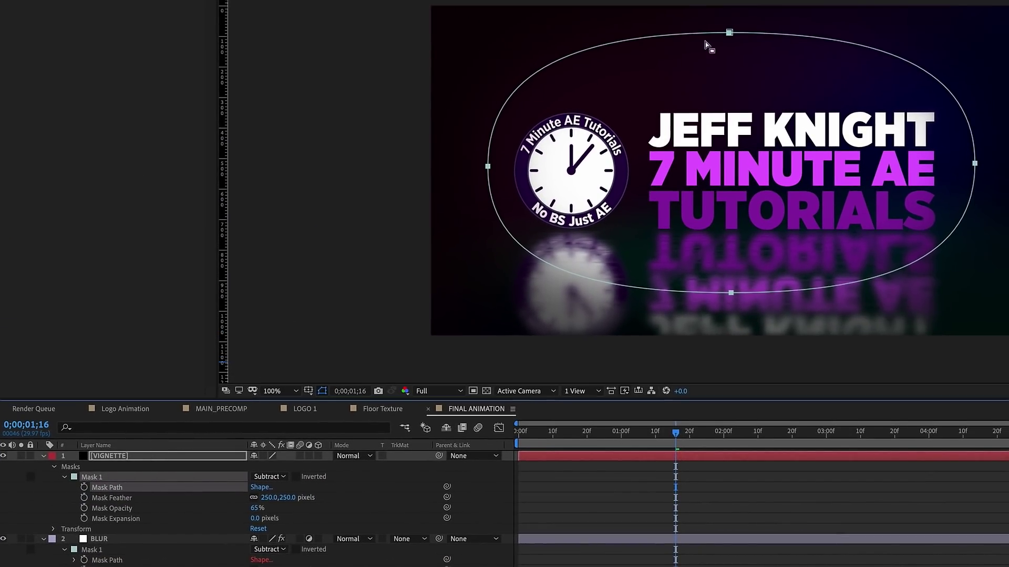
drag(731, 33, 740, 151)
key(super+z)
drag(731, 293, 729, 281)
click(120, 541)
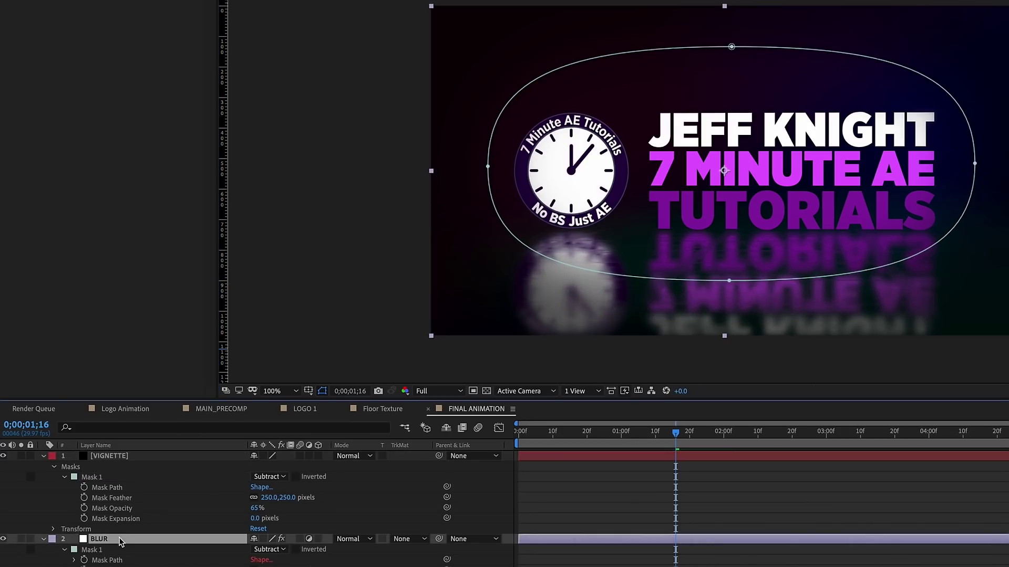
click(133, 461)
drag(489, 170, 455, 168)
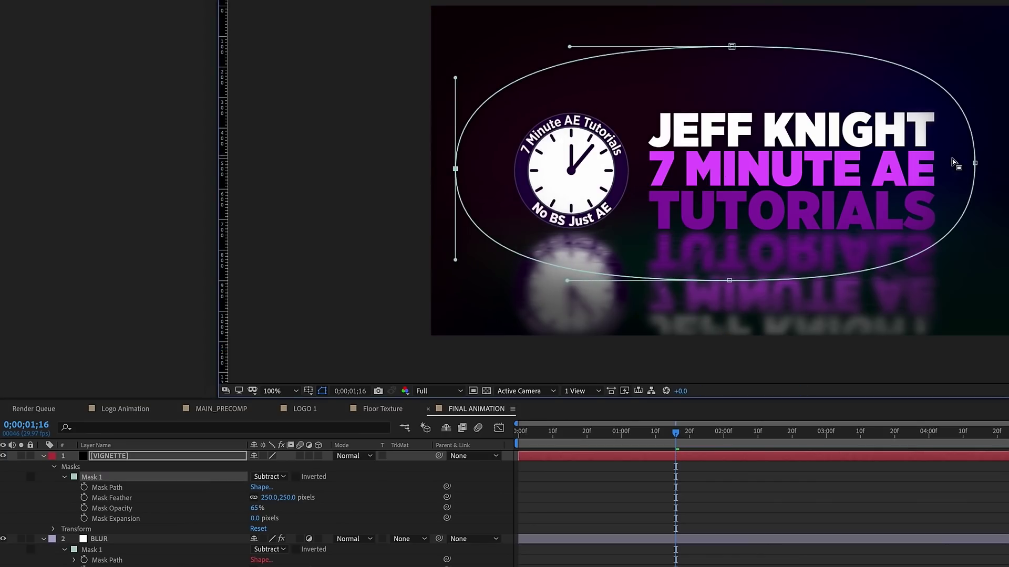
drag(975, 164, 999, 165)
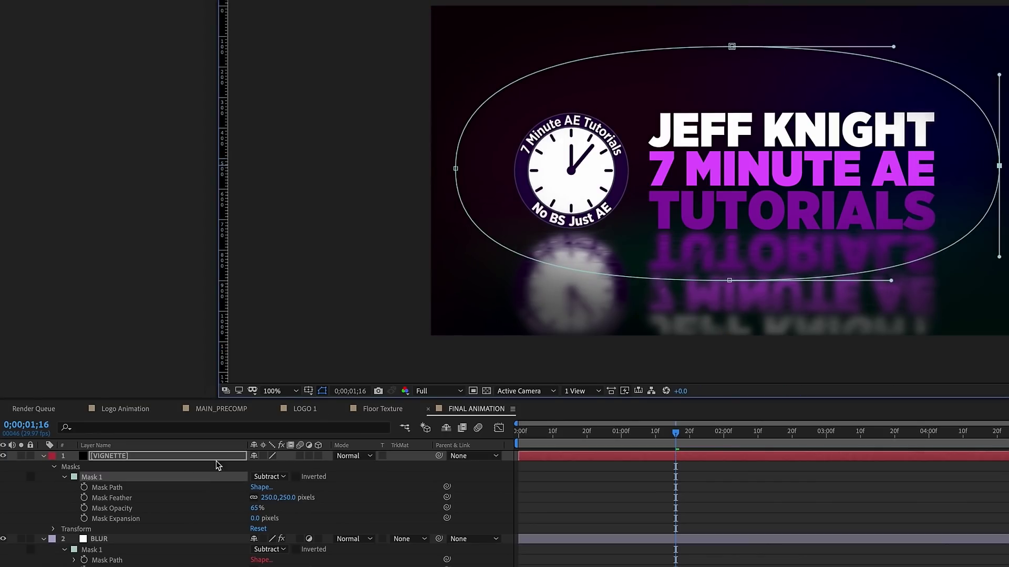
click(134, 544)
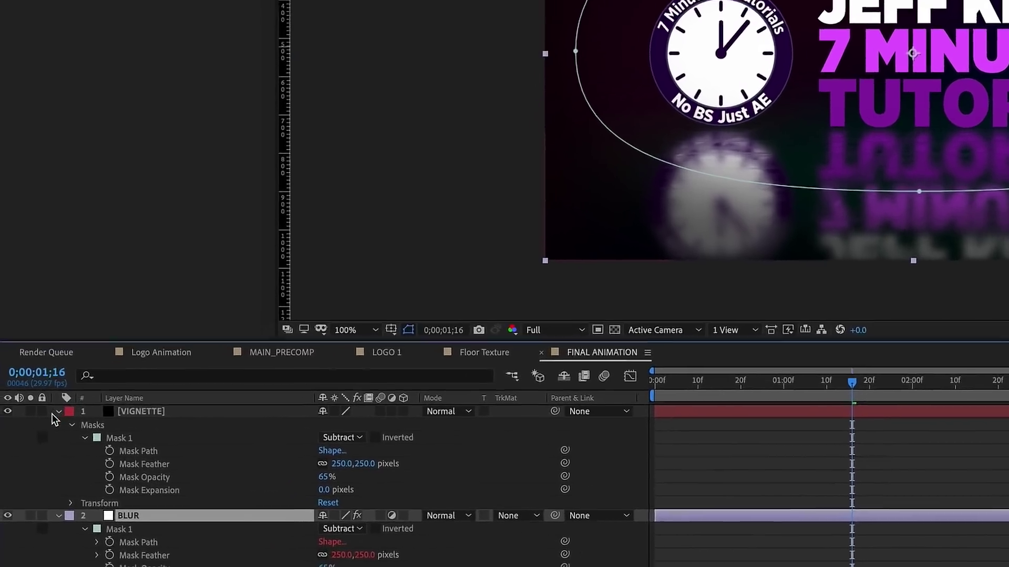
Step: Collapse the VIGNETTE and BLUR layer properties and rename the adjustment layer below BLUR as CC
click(44, 456)
click(43, 466)
click(135, 477)
key(Return)
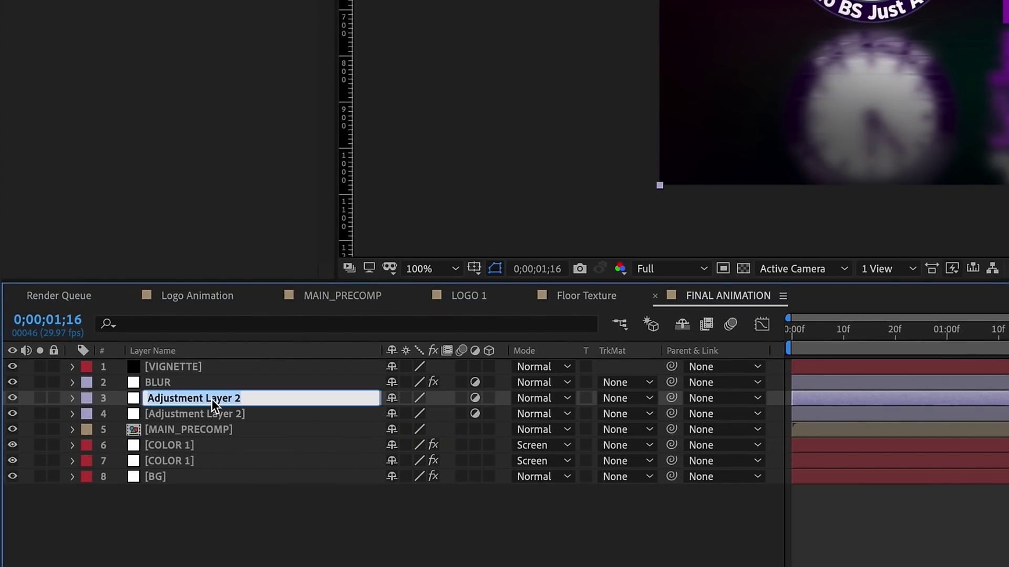
text(CC)
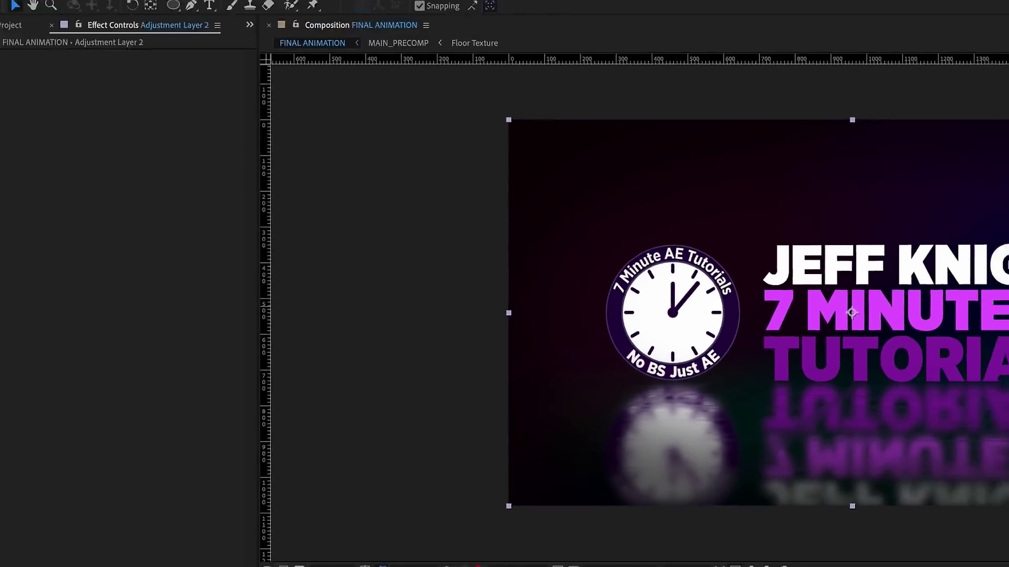
key(Return)
Step: Apply the Curves effect to the CC layer and bend the RGB curve into a gentle S with lowered shadows and slightly raised highlights
click(288, 9)
mouse_move(326, 180)
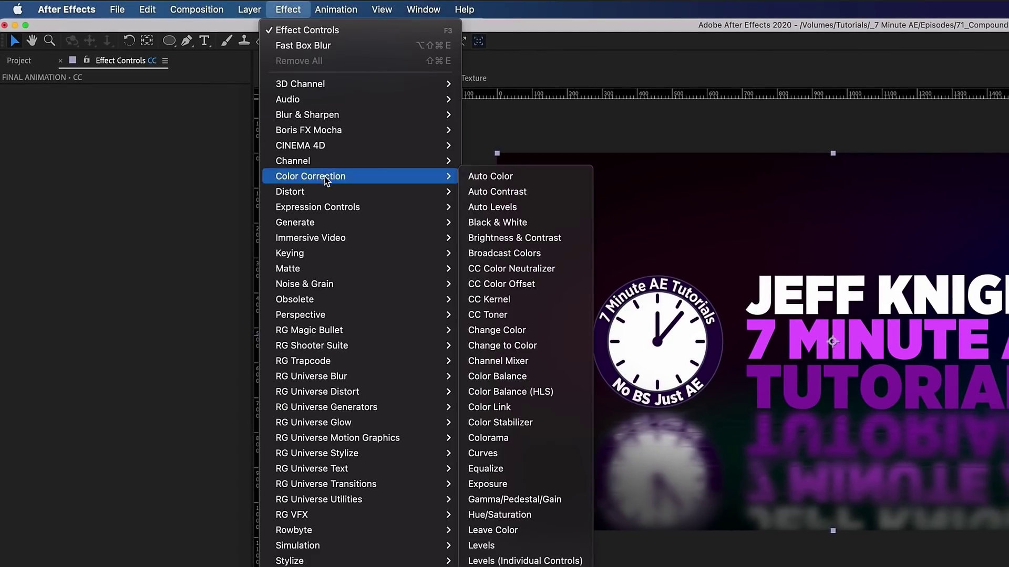
click(502, 455)
drag(69, 286, 71, 287)
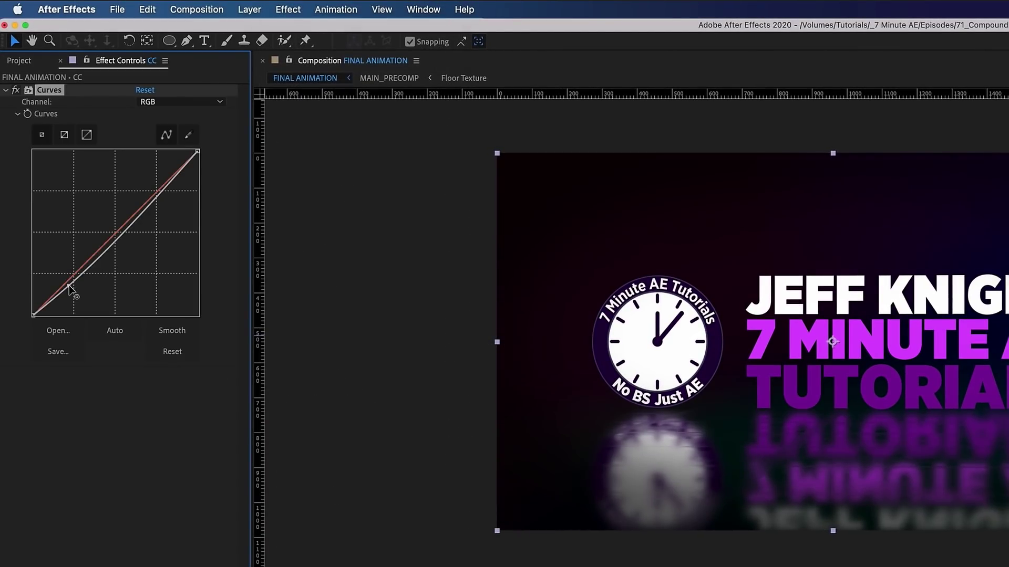
drag(110, 241, 109, 239)
drag(71, 286, 72, 288)
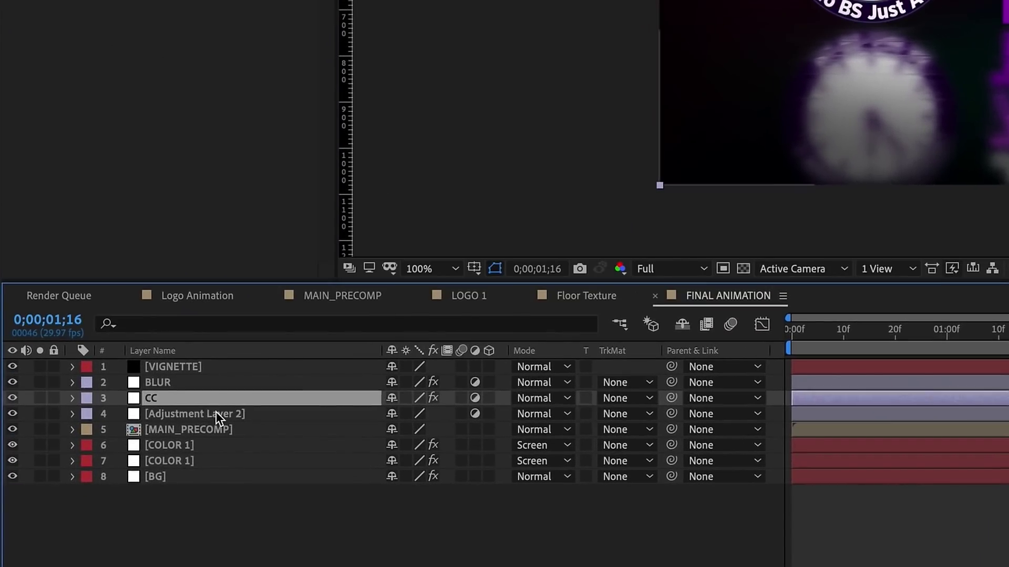
Step: Rename Adjustment Layer 2 as Flare
click(215, 412)
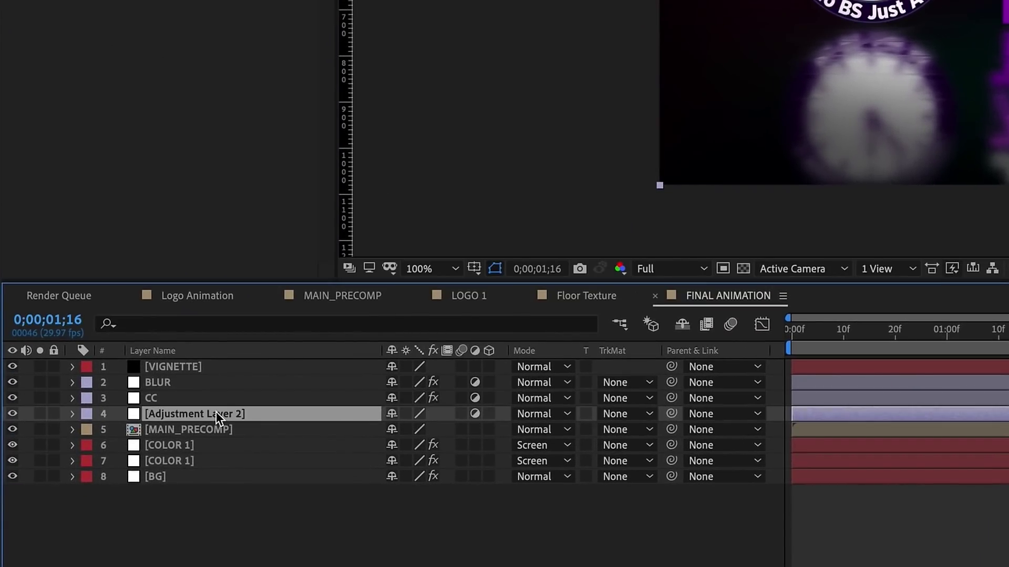
key(Return)
text(Flare)
key(Return)
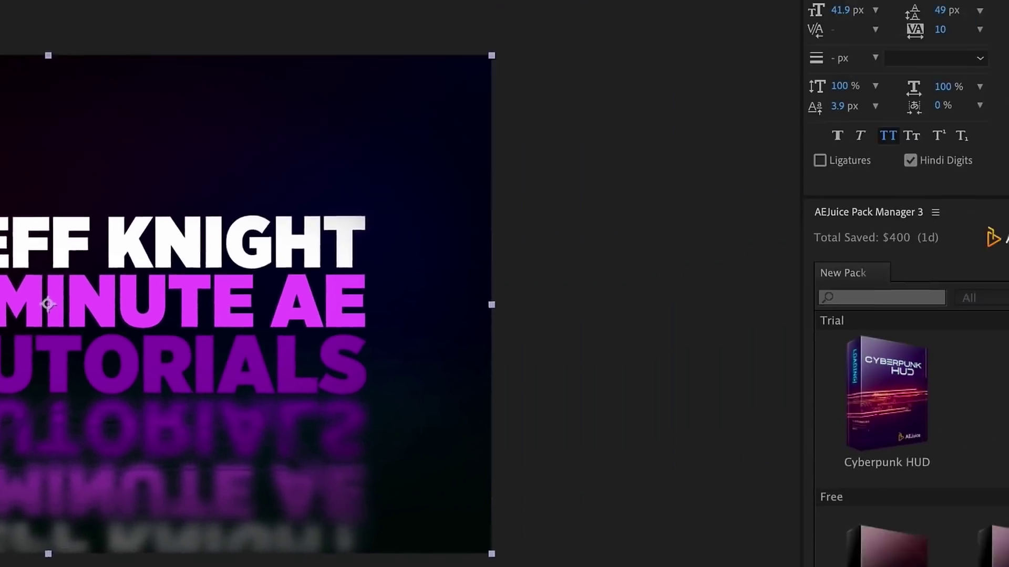
Step: Search the effects for Lens Flare and apply it to the Flare layer
click(907, 59)
text(len)
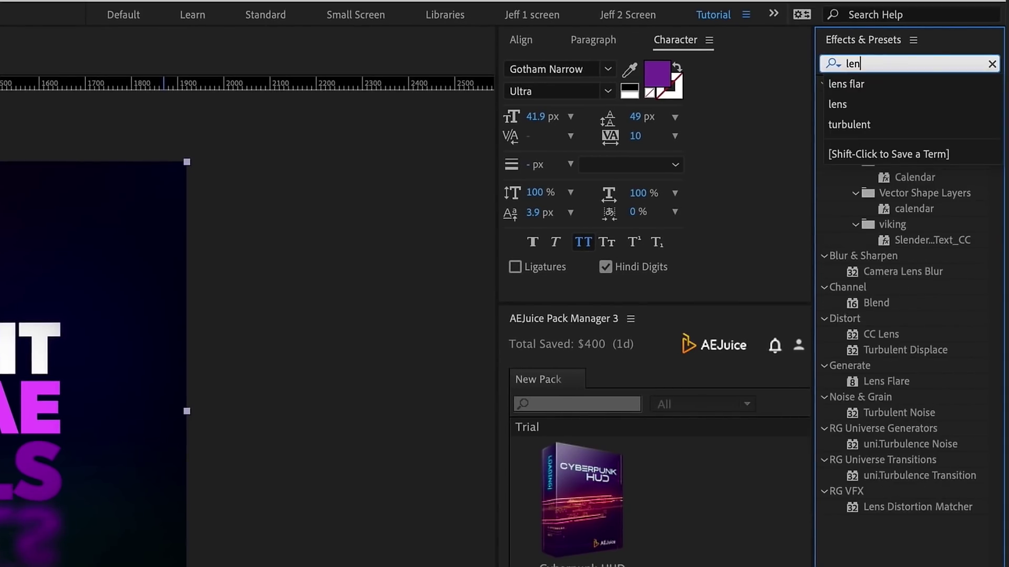
text(s fl)
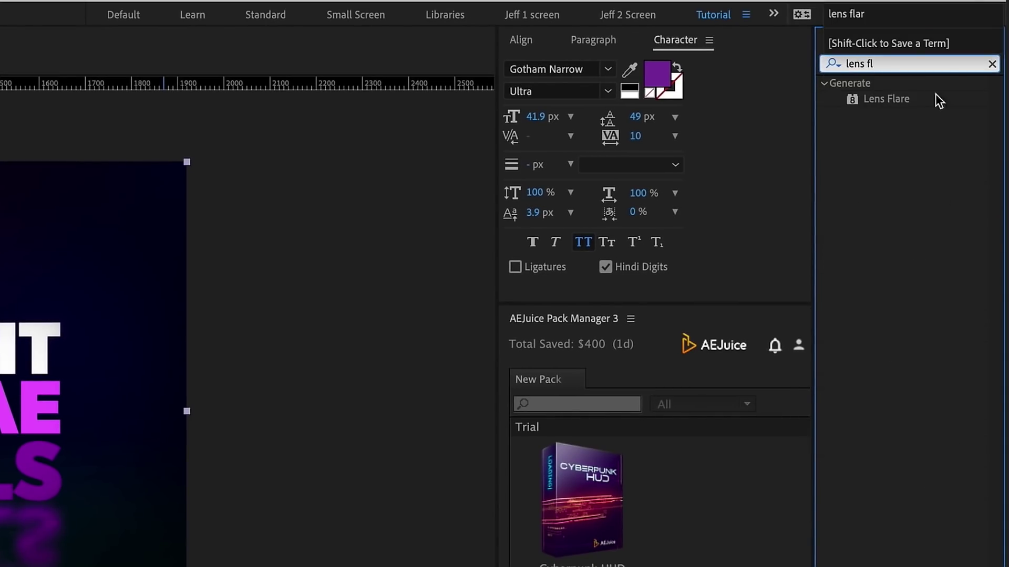
double_click(893, 100)
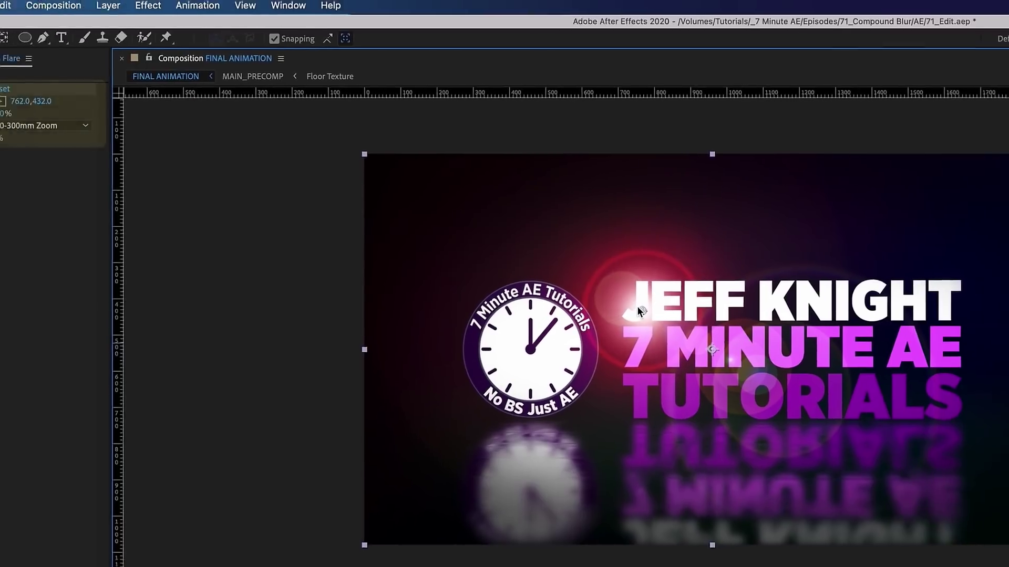
Step: Set the lens type to 105mm Prime and place the flare center just outside the frame's upper-left corner, at about -66, -30
drag(637, 306, 395, 177)
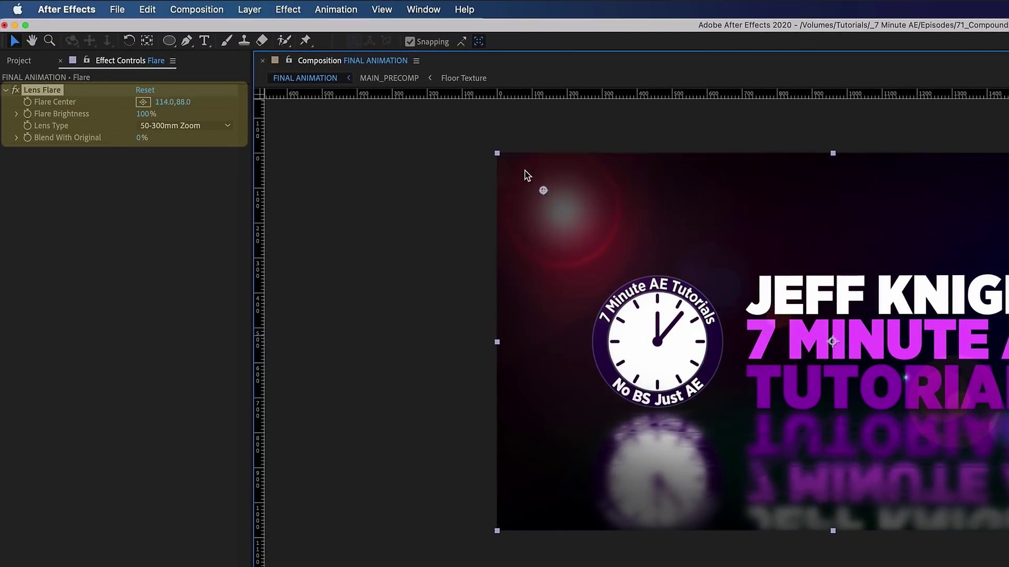
drag(527, 174, 465, 141)
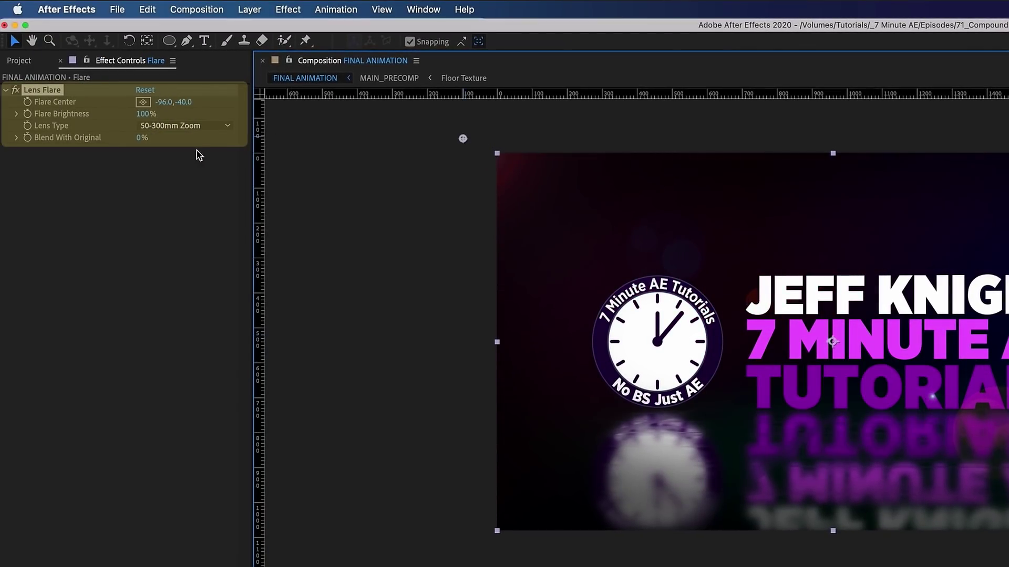
click(182, 128)
click(185, 172)
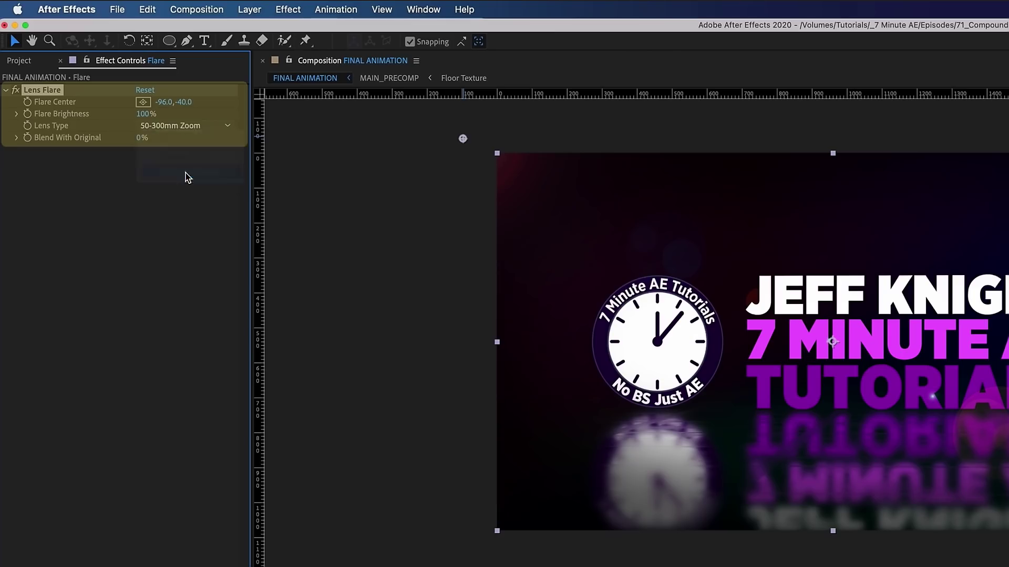
click(463, 140)
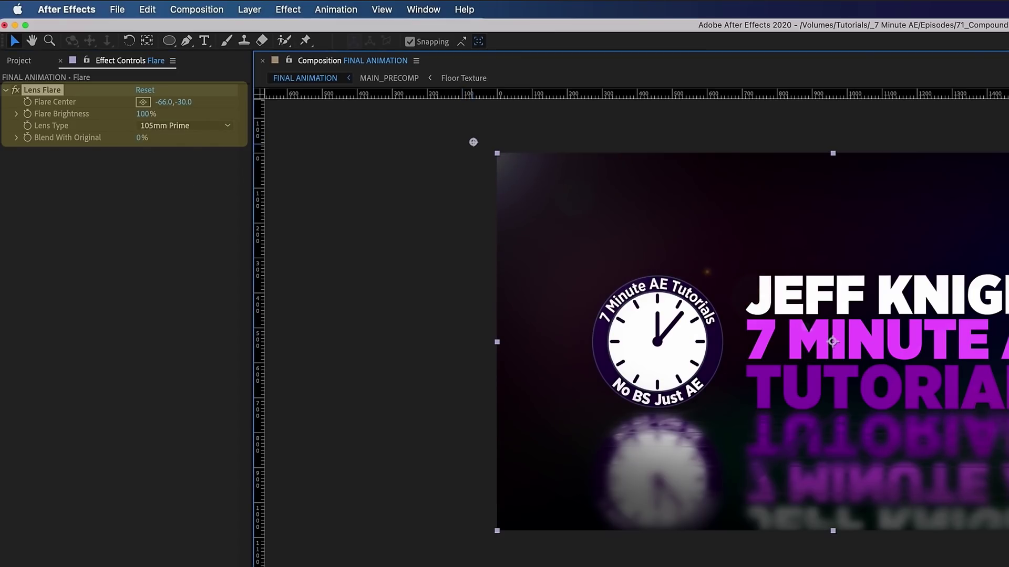
Step: Set the Flare Brightness to 125% and add the expression wiggle(1,10) to it
click(145, 115)
text(12)
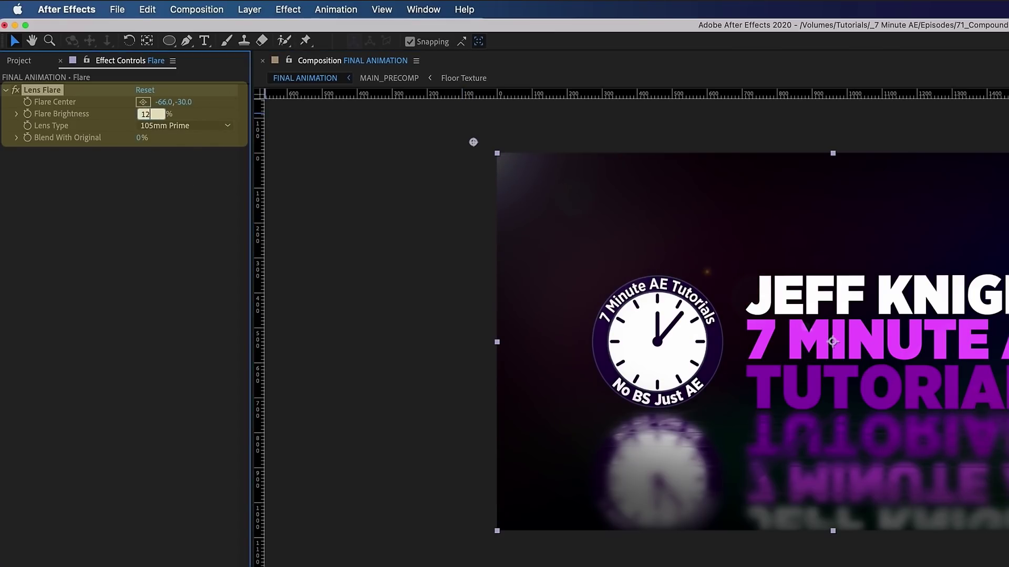
text(5)
key(Return)
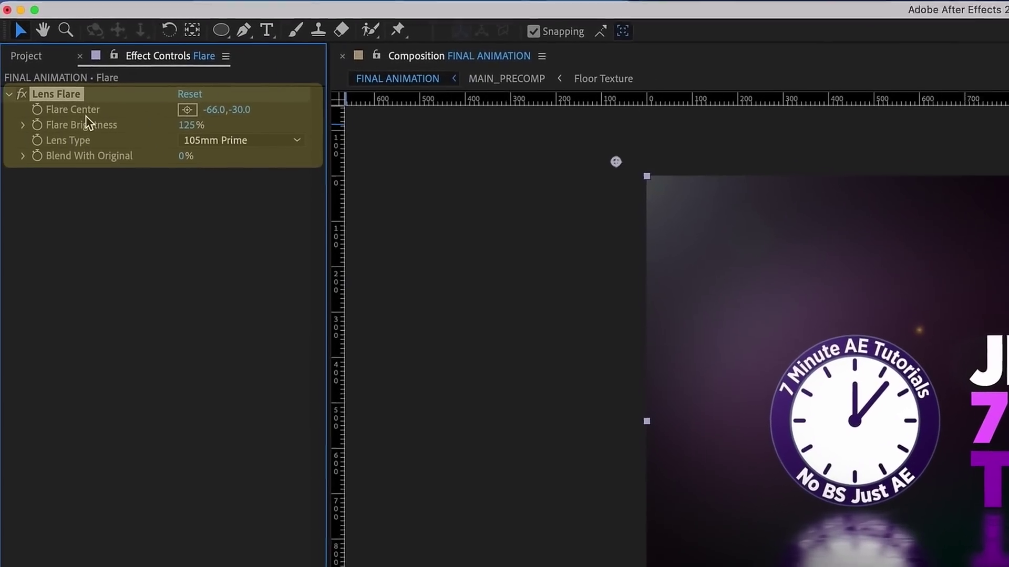
alt+click(38, 128)
text(wiggle())
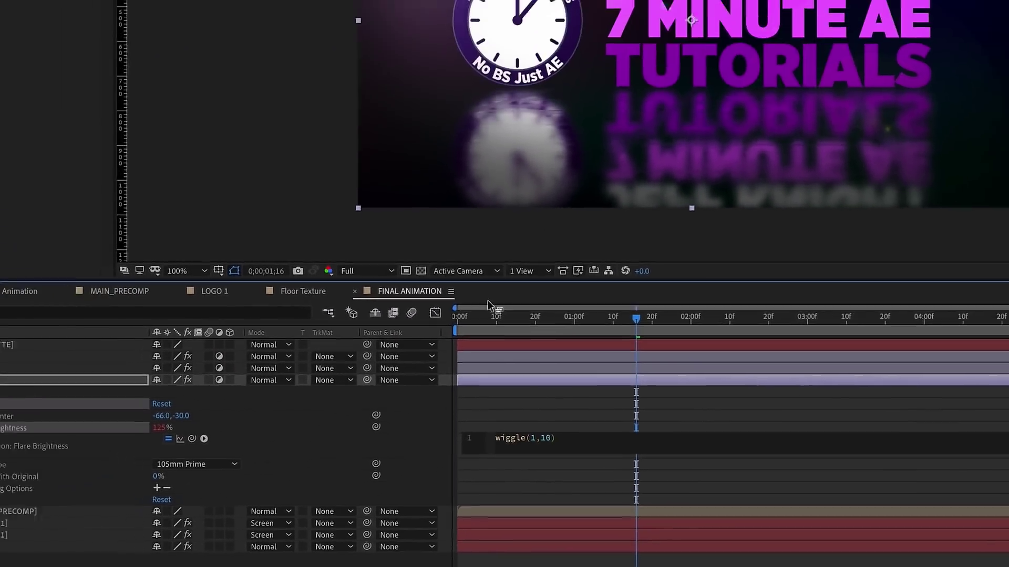
Step: Preview the flare's brightness flicker with only the Flare and BG layers soloed, and restore all layers
click(481, 216)
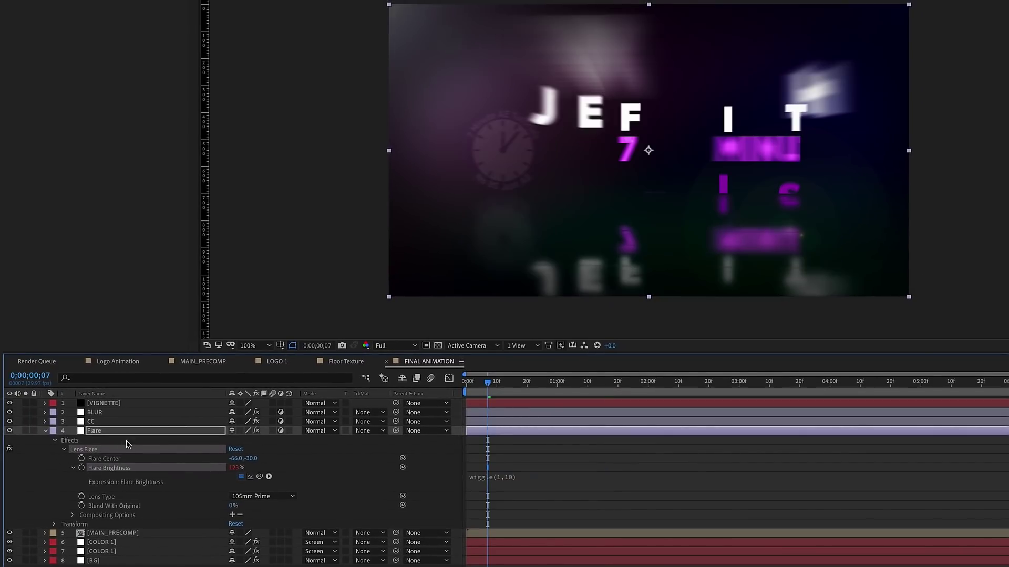
click(26, 431)
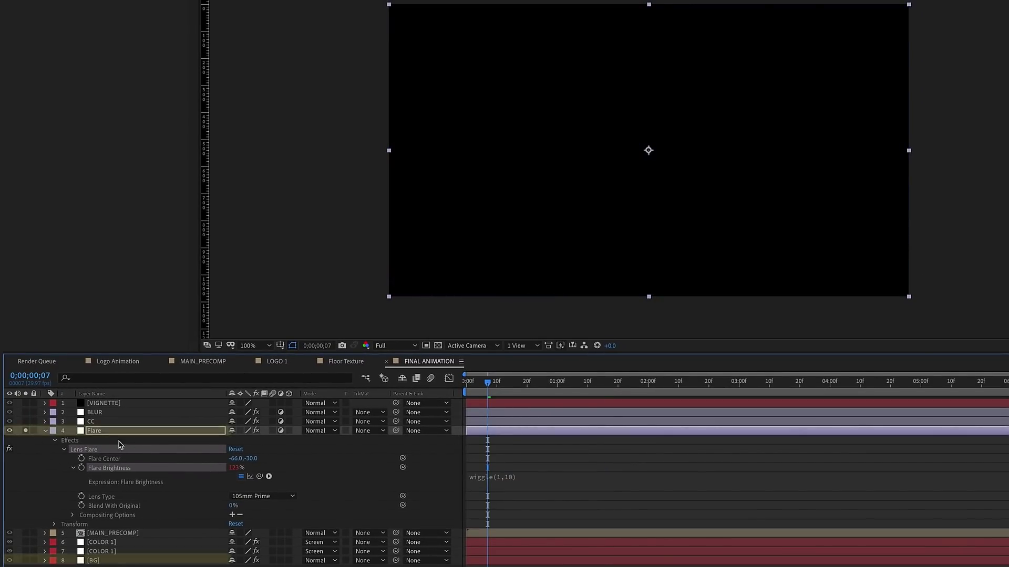
click(26, 561)
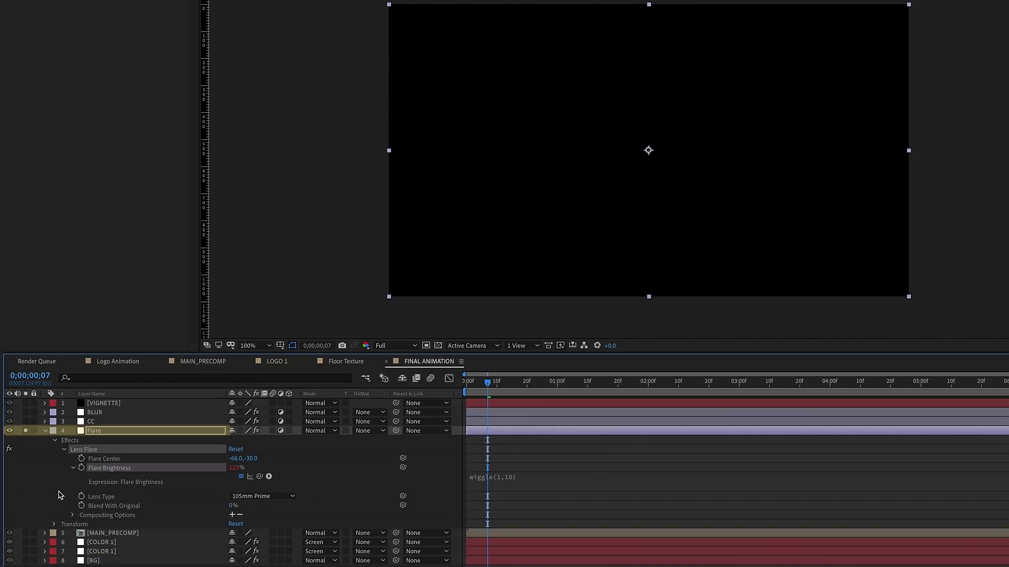
click(26, 561)
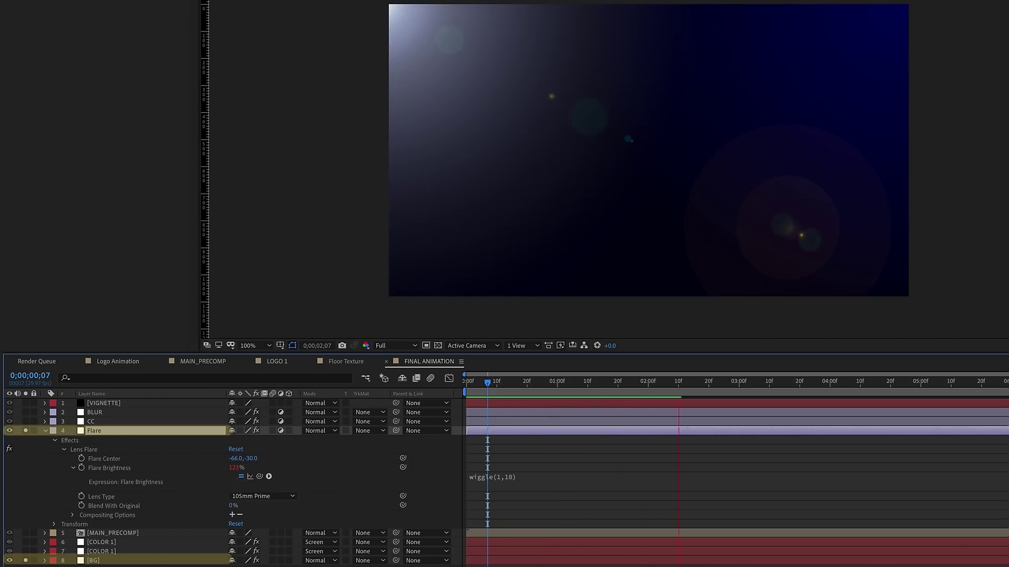
click(25, 560)
click(25, 431)
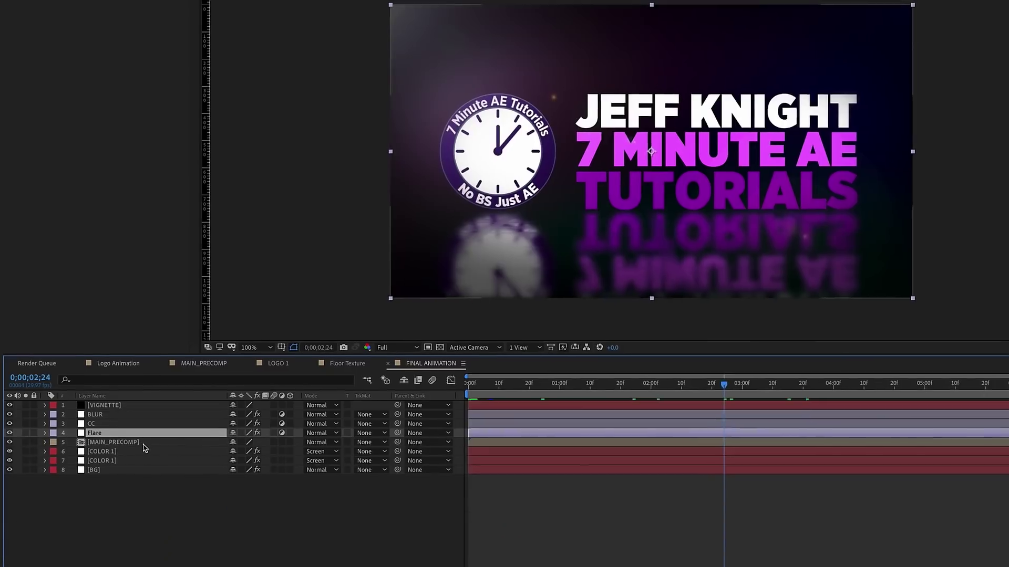
Step: Return to the start of the composition and apply CC Light Sweep to the MAIN_PRECOMP layer
click(131, 441)
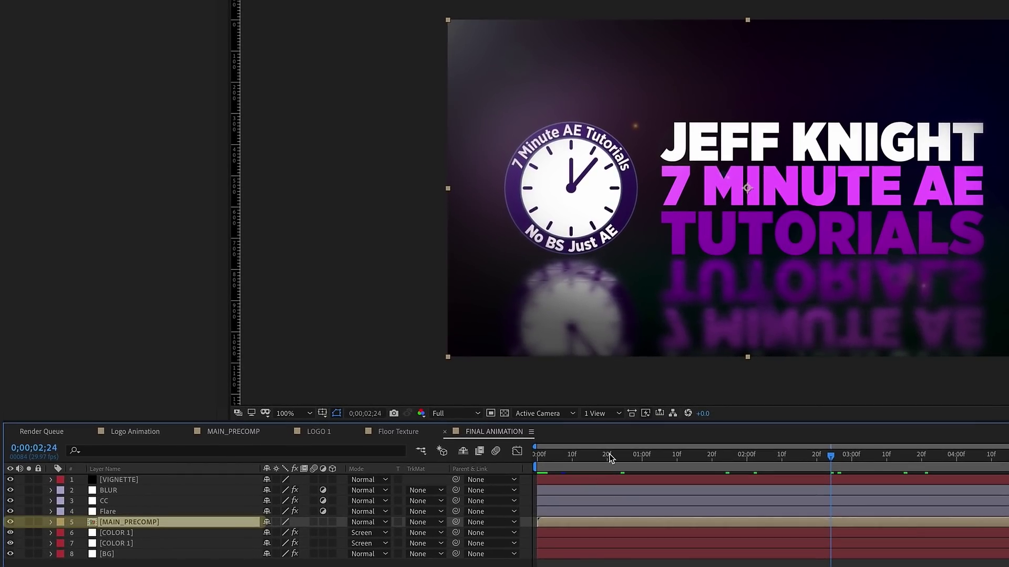
key(Home)
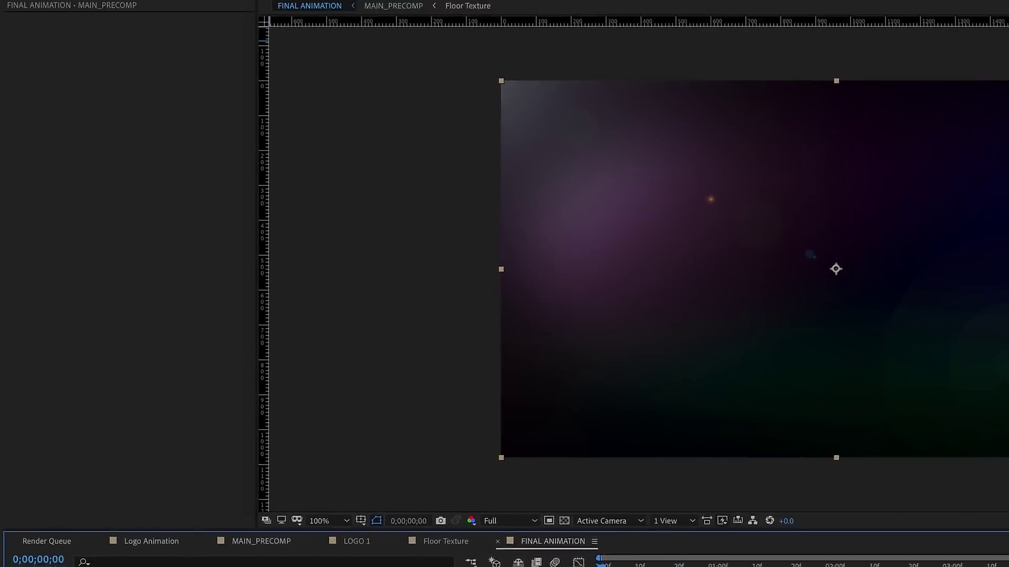
click(345, 14)
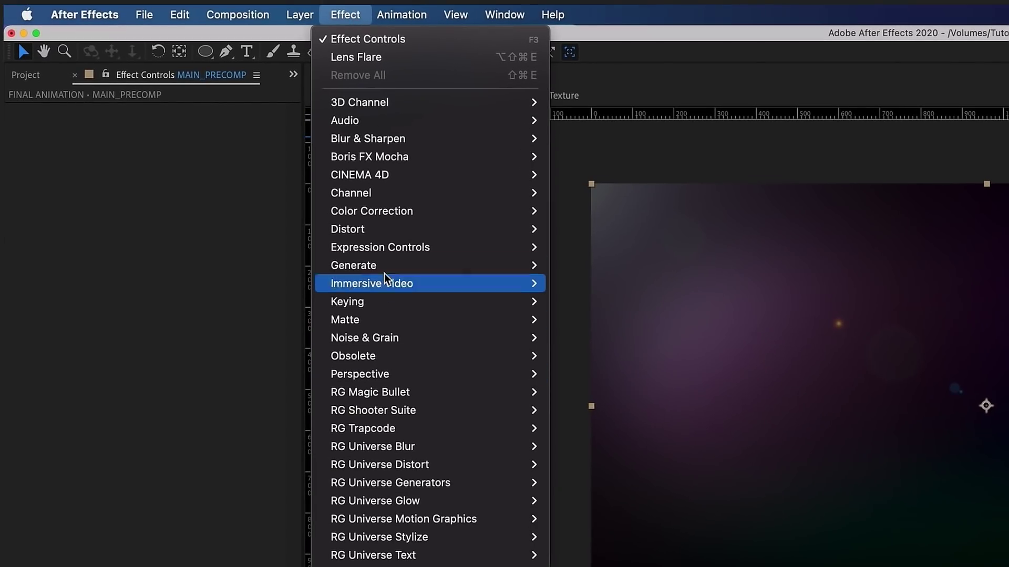
mouse_move(385, 266)
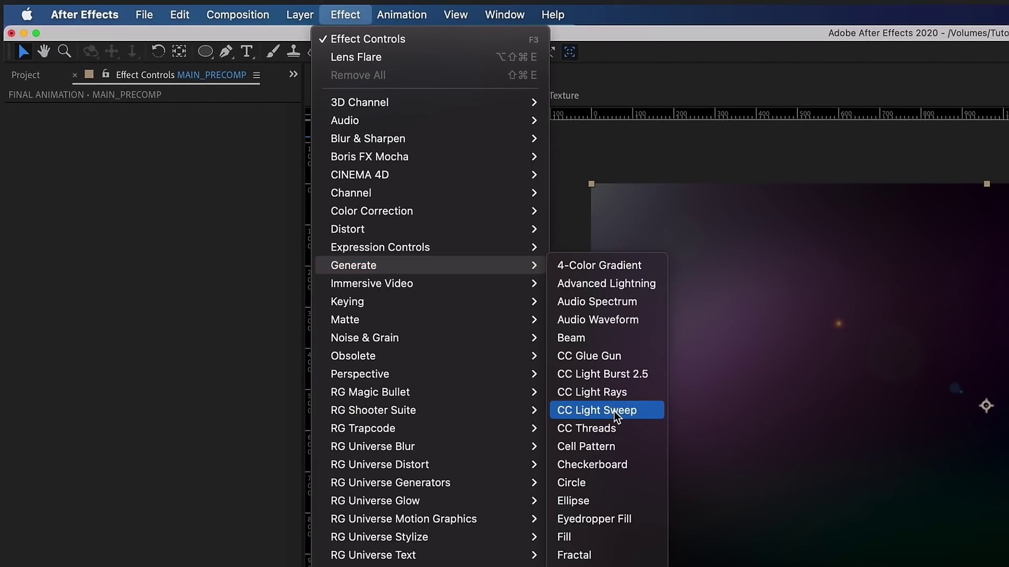
click(614, 411)
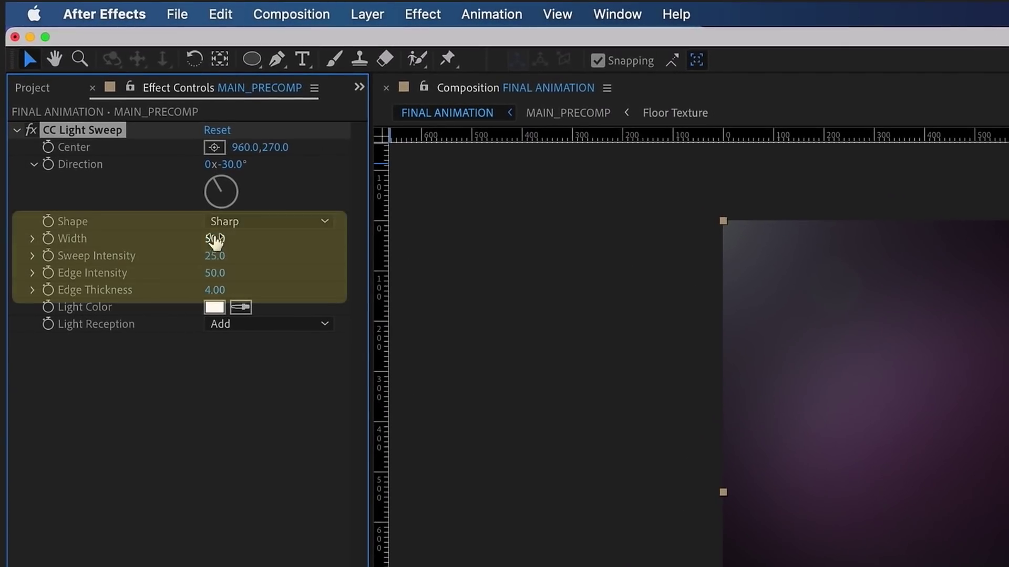
Step: Set the light sweep's Shape to Smooth, its Width to 60 and its Sweep Intensity to 60
click(239, 221)
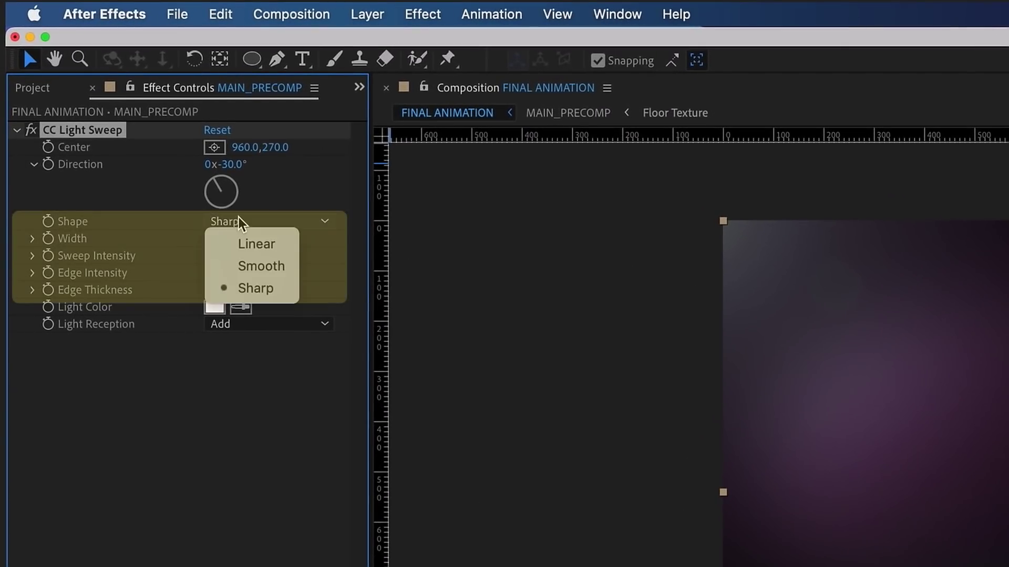
click(268, 265)
click(223, 239)
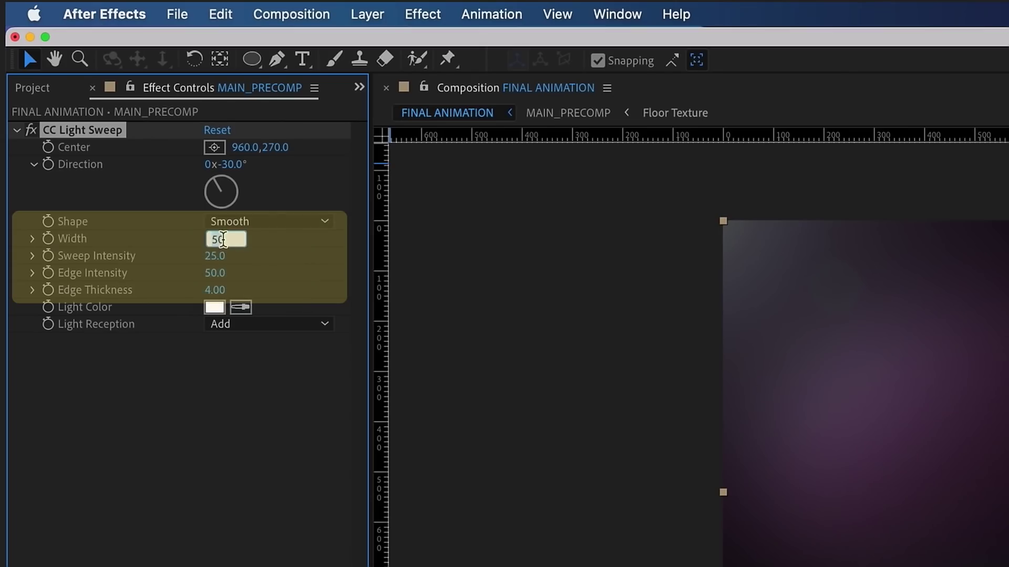
text(60)
click(215, 256)
text(60)
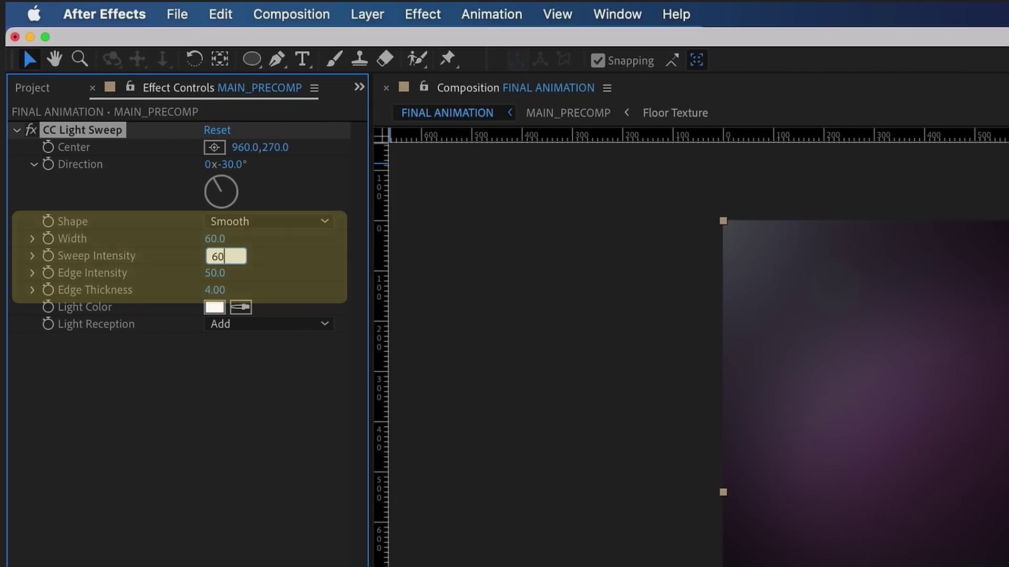
Step: Keyframe the light sweep's Center at 2016, 270 at time 0;00;04;29 and reveal the layer's keyframes
click(541, 548)
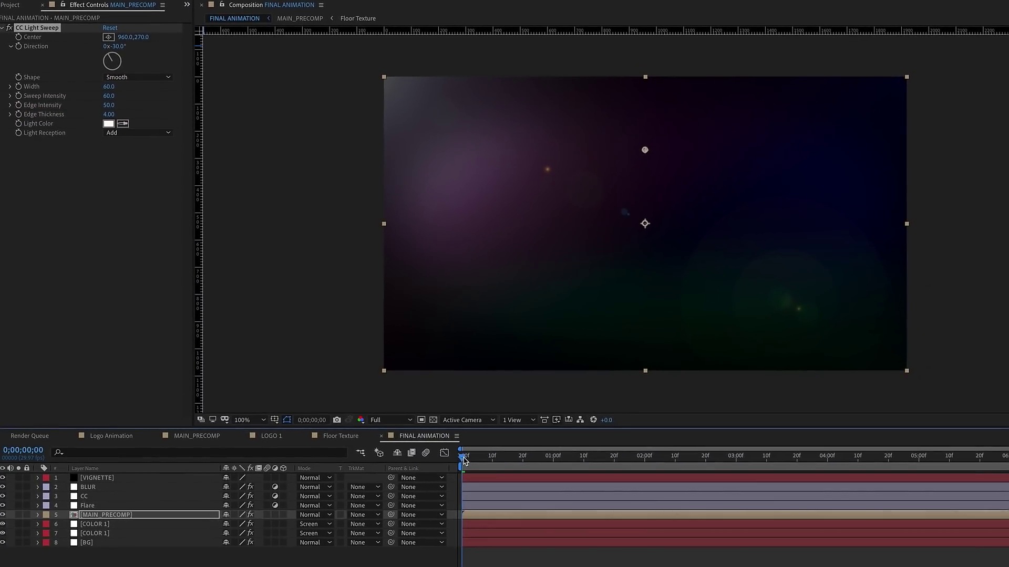
drag(465, 462, 919, 466)
click(36, 38)
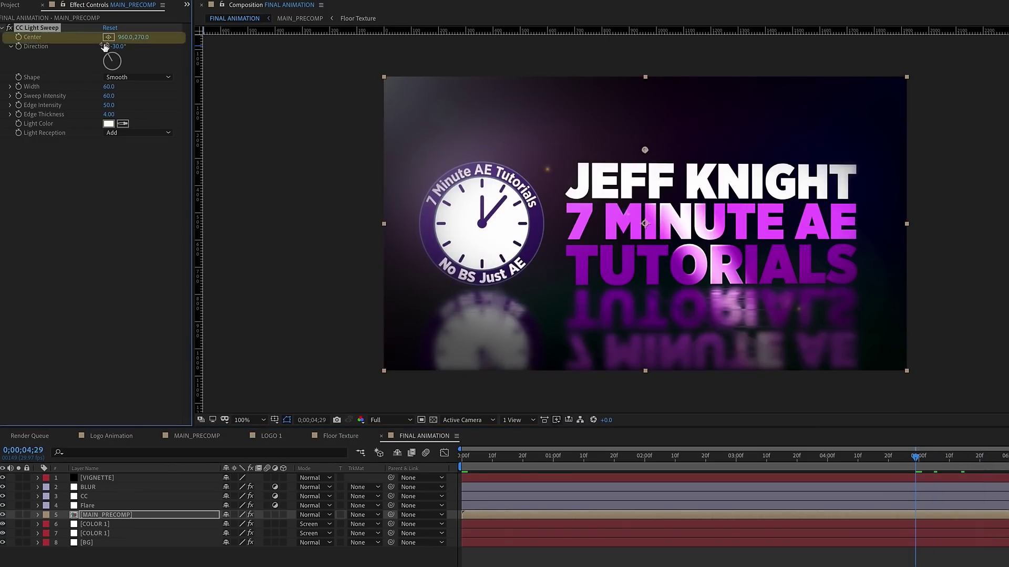
drag(126, 41, 665, 4)
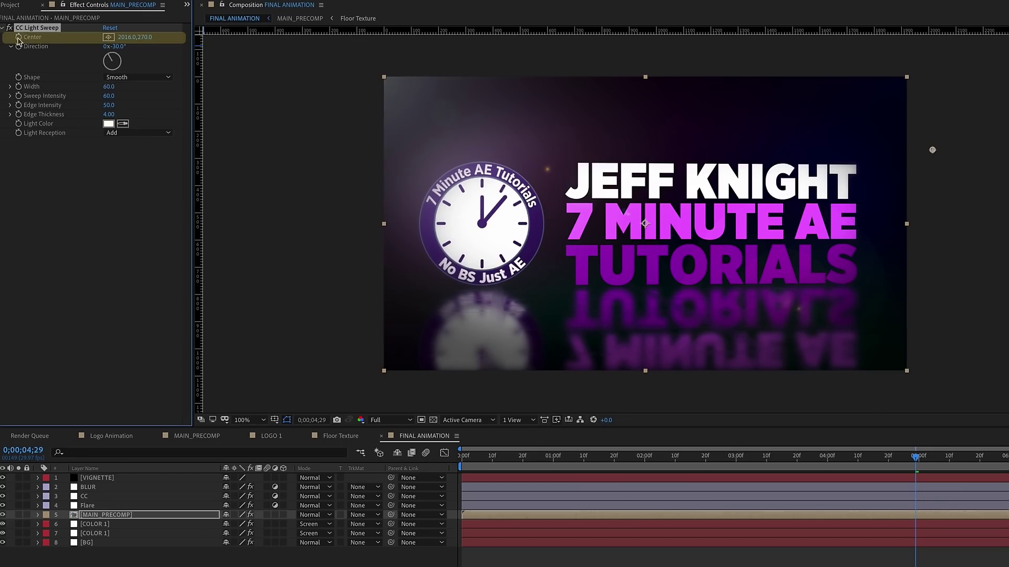
key(u)
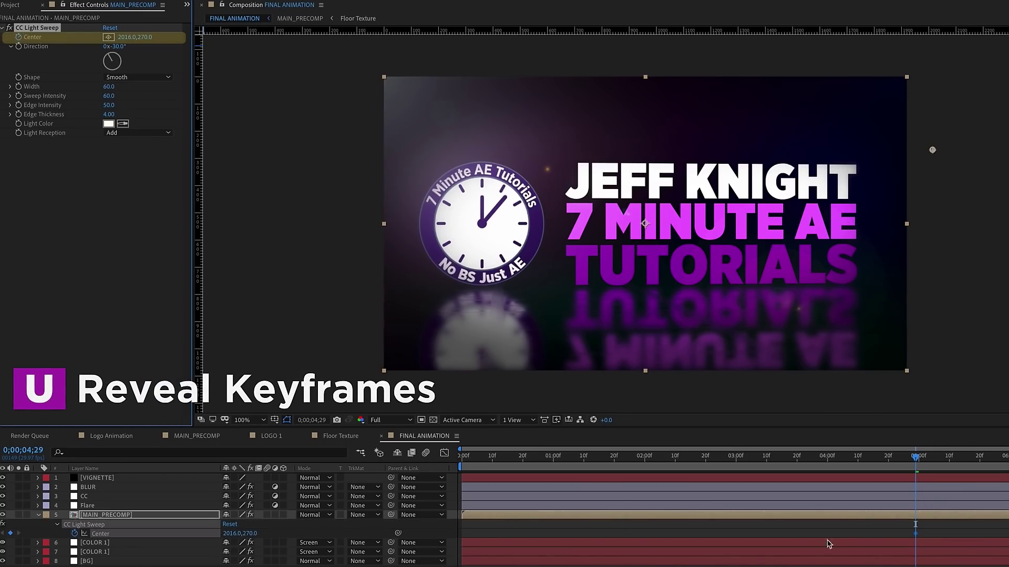
Step: Add a Center keyframe at 0;00;00;20 with the sweep moved to the frame's left edge, at about 3, 290
drag(915, 455, 577, 461)
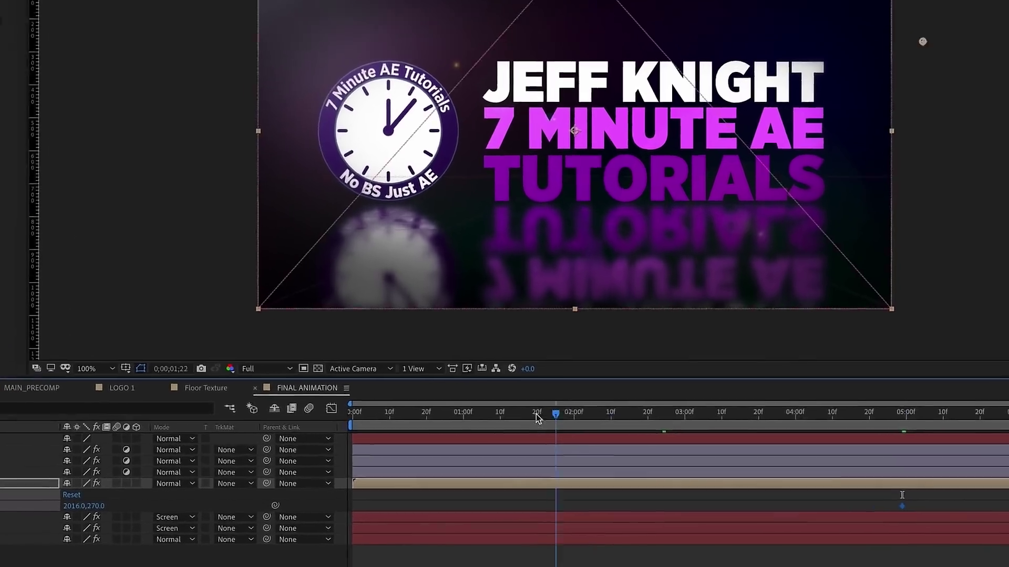
drag(471, 409, 402, 410)
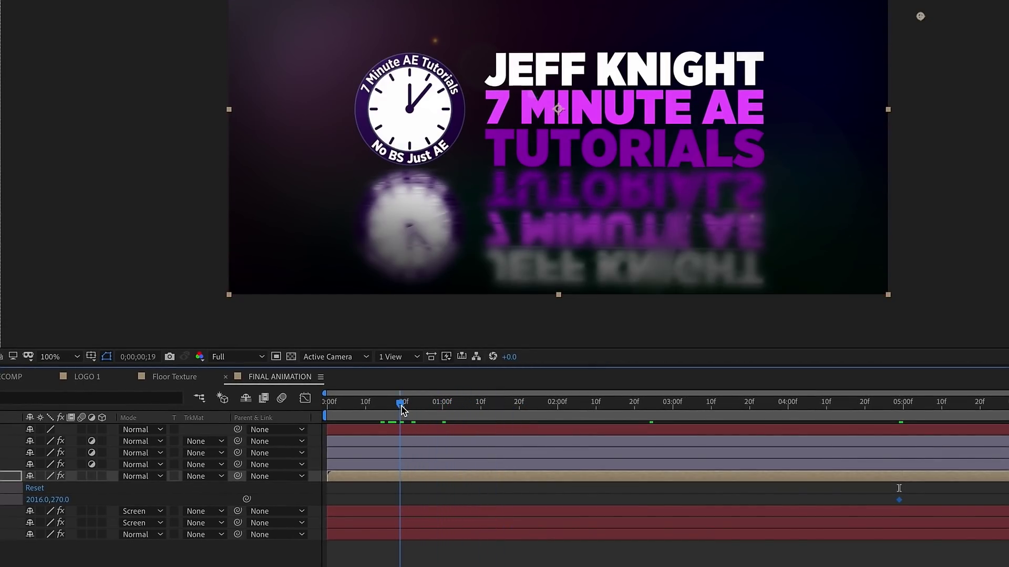
drag(401, 407, 404, 408)
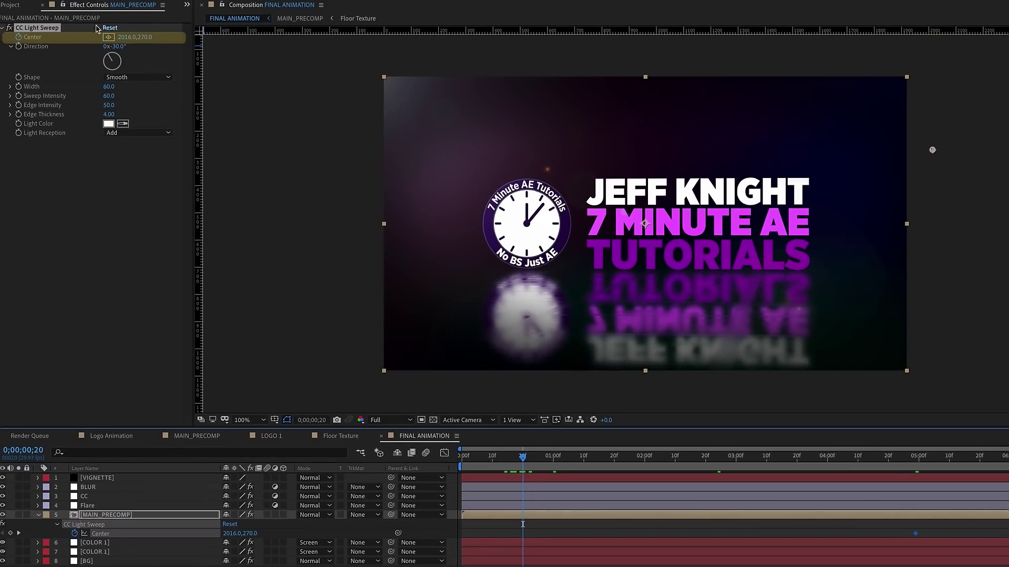
drag(122, 39, 73, 40)
drag(658, 150, 385, 156)
Step: Select both Center keyframes of the light sweep and bring up the Keyframe Assistant options
drag(944, 528, 497, 541)
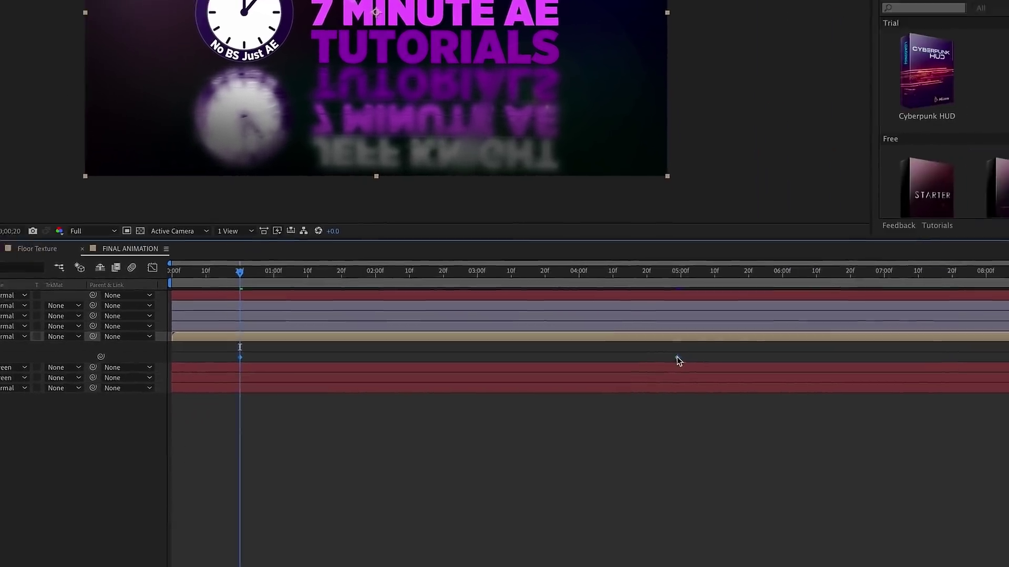
right_click(915, 534)
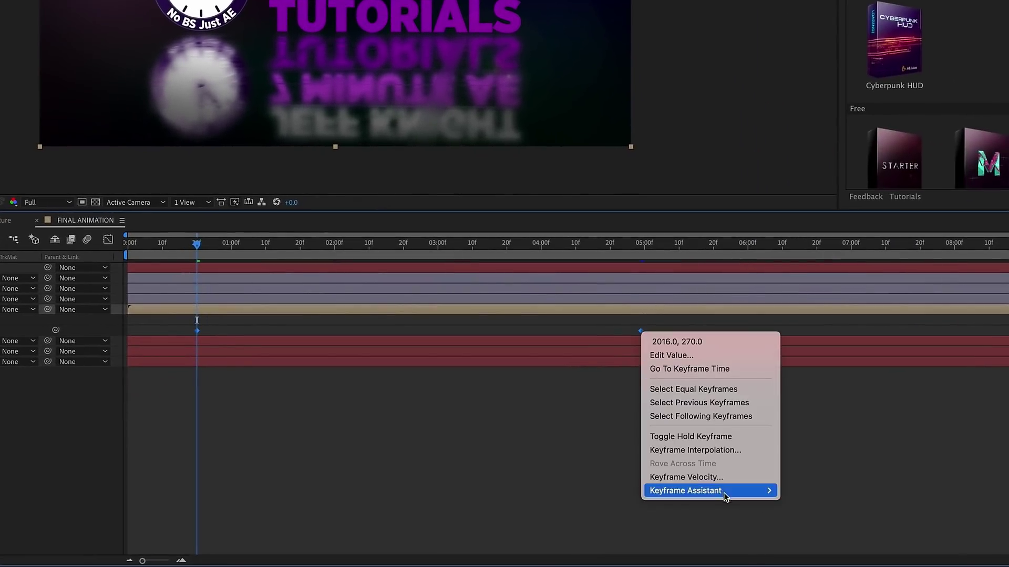
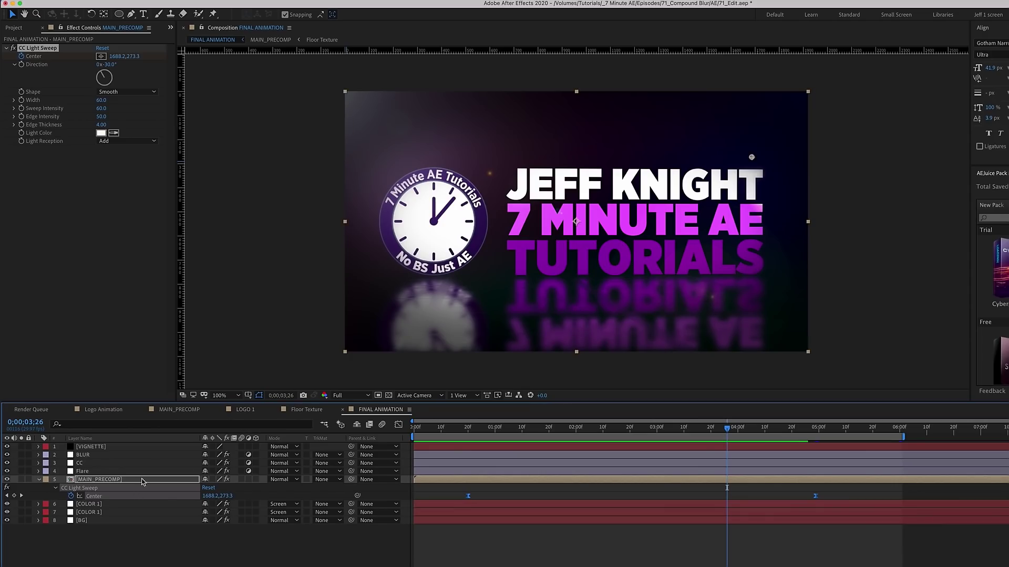
Step: Open the Logo Animation composition and browse the Motion Cafe UI folder of AEJuice's Starter Pack
click(103, 409)
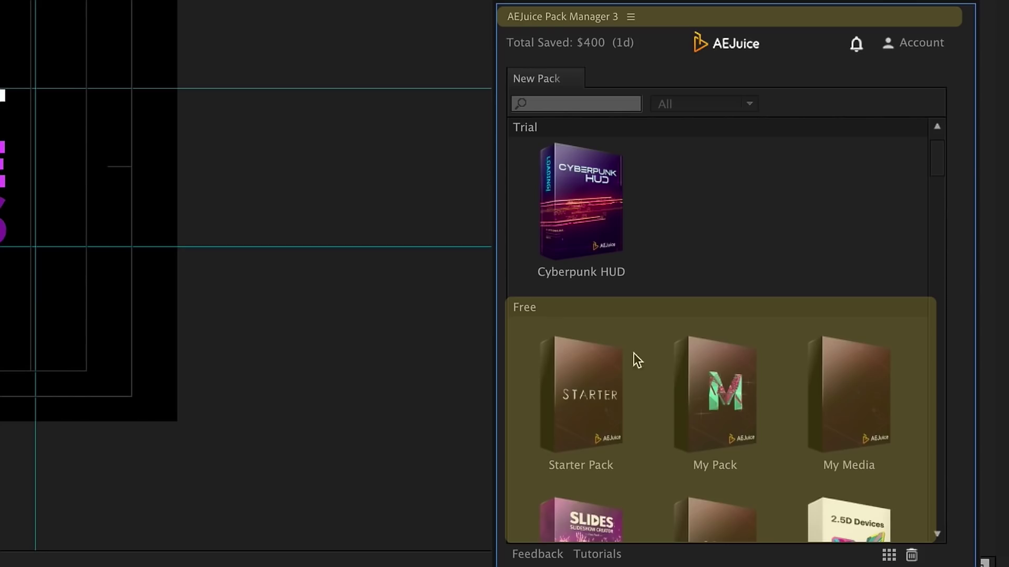
click(585, 401)
click(565, 354)
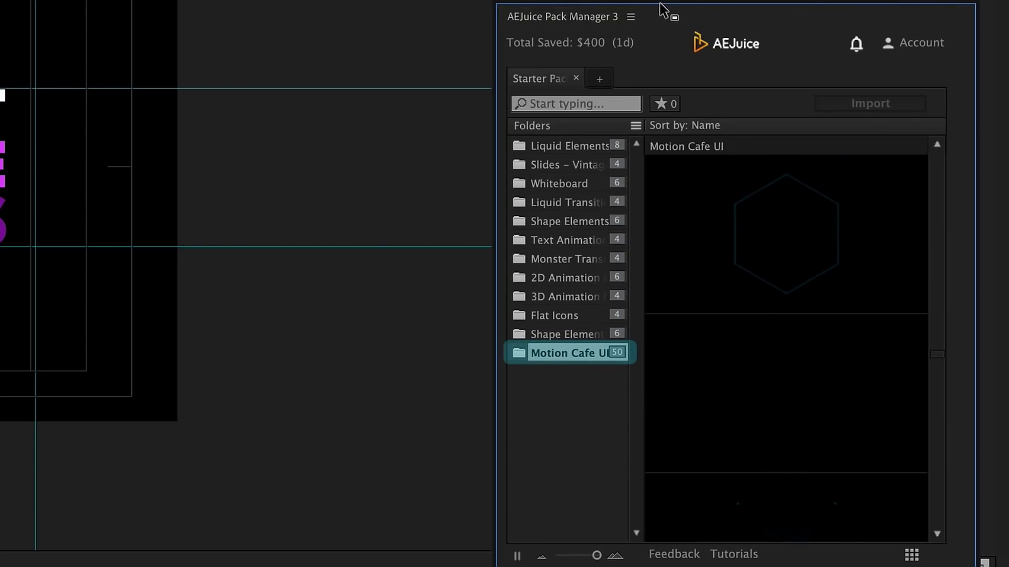
drag(661, 6, 661, 0)
scroll(797, 195, down, 5)
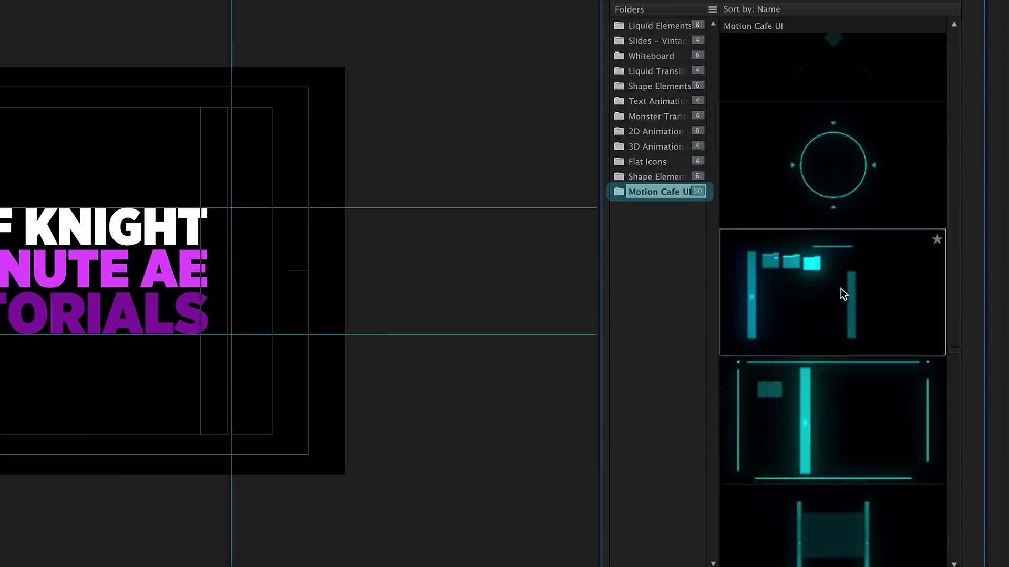
Step: Add the list-style Interface 04 element from Motion Cafe UI above LOGO 1, starting at the beginning of the Logo Animation timeline
click(799, 468)
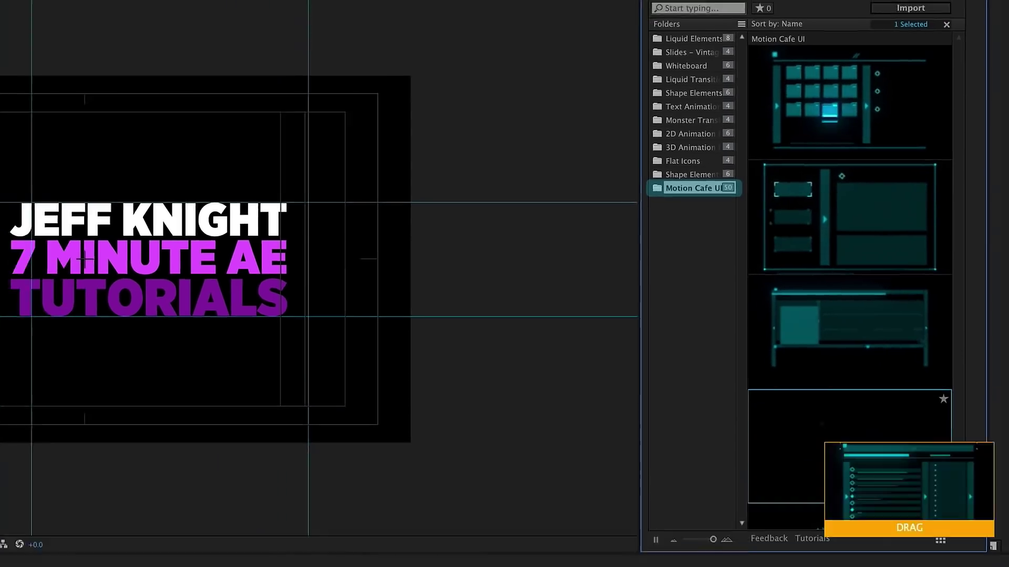
drag(909, 490, 389, 425)
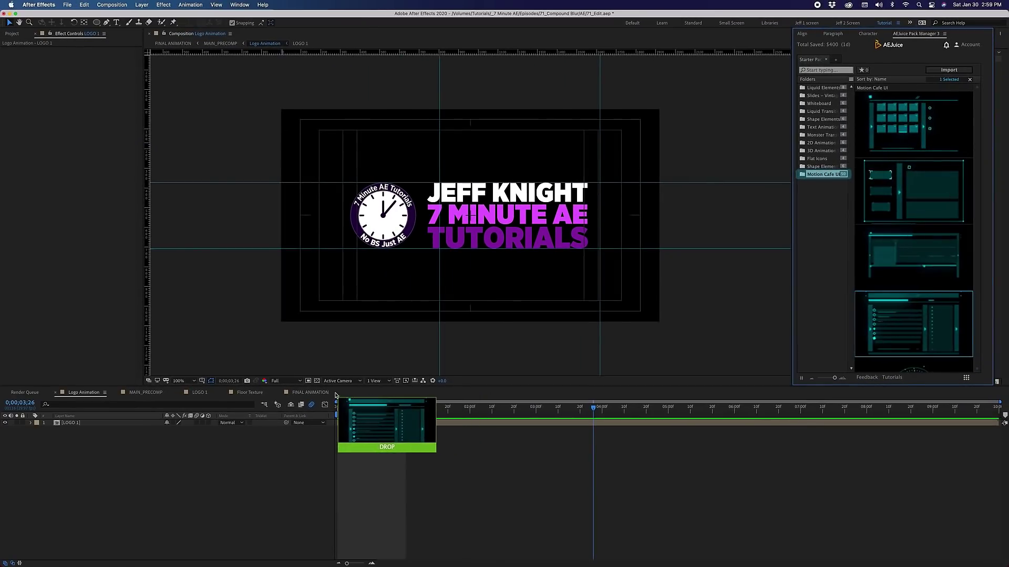
drag(336, 395, 339, 401)
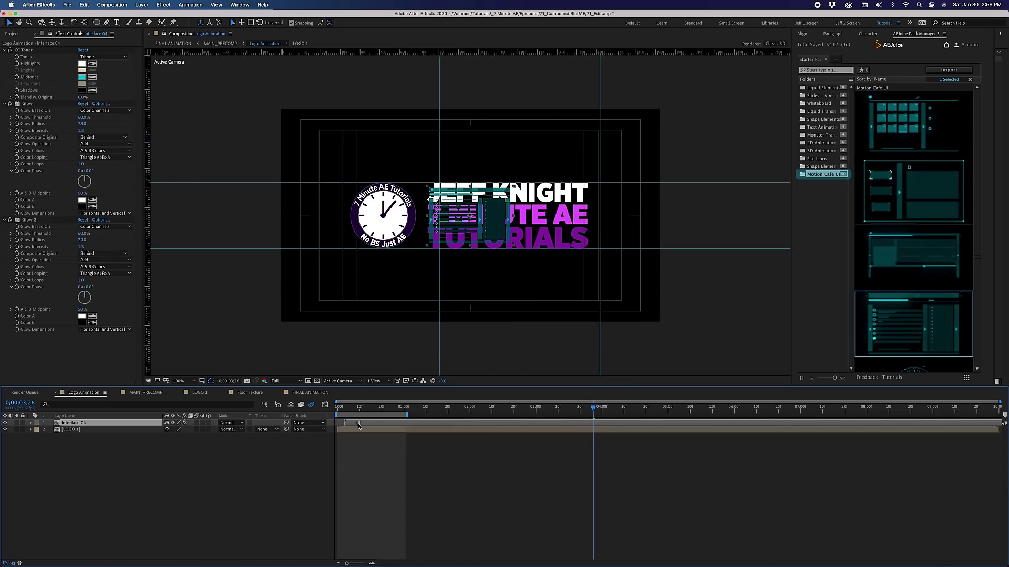
Step: Move the current time to 0;00;02;09 and hide the LOGO 1 layer
drag(347, 412, 333, 411)
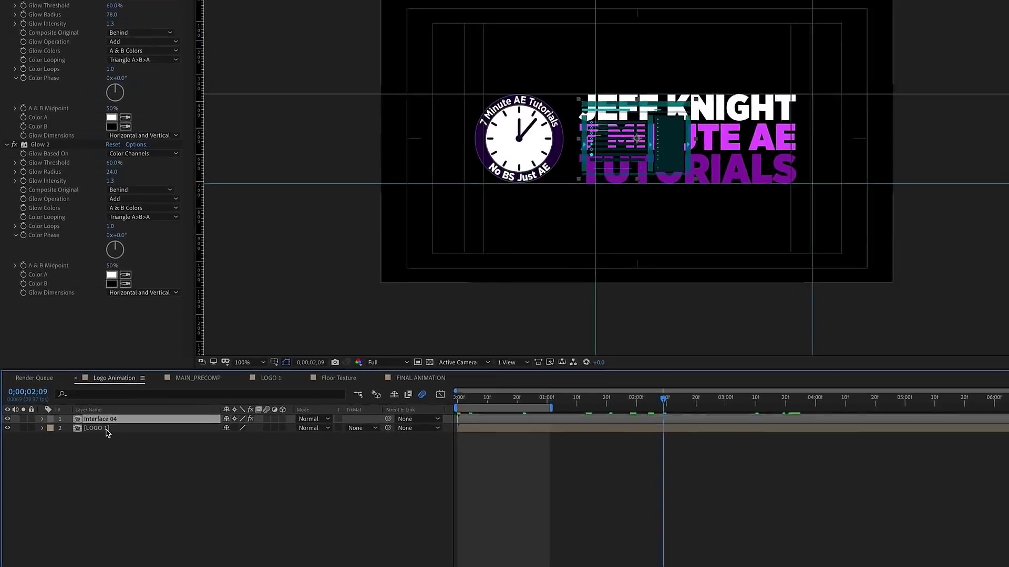
click(86, 429)
click(12, 426)
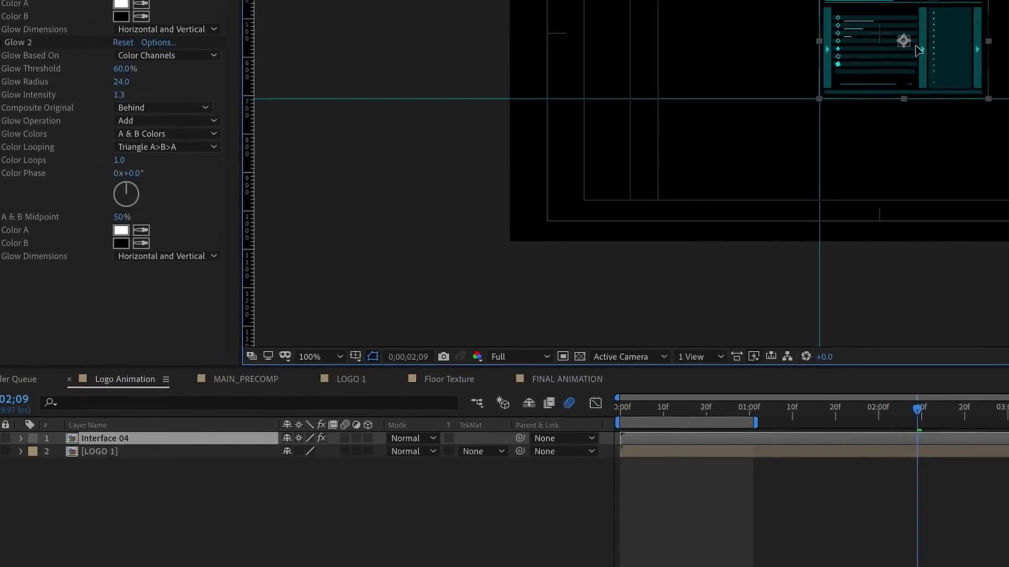
Step: Reposition the Interface 04 element in the frame and set its Scale to 149.9%
drag(956, 23, 953, 18)
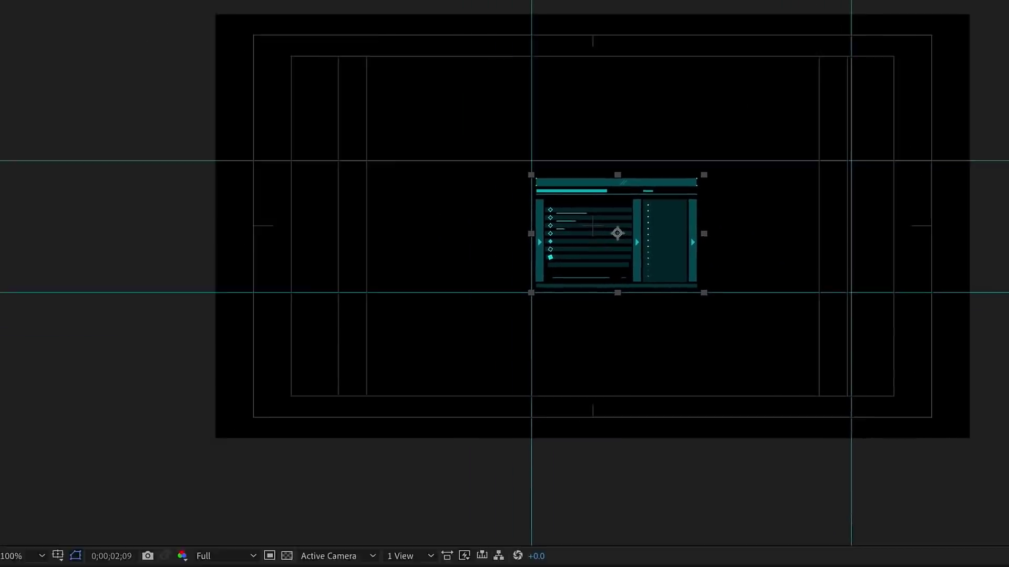
key(s)
drag(420, 435, 563, 404)
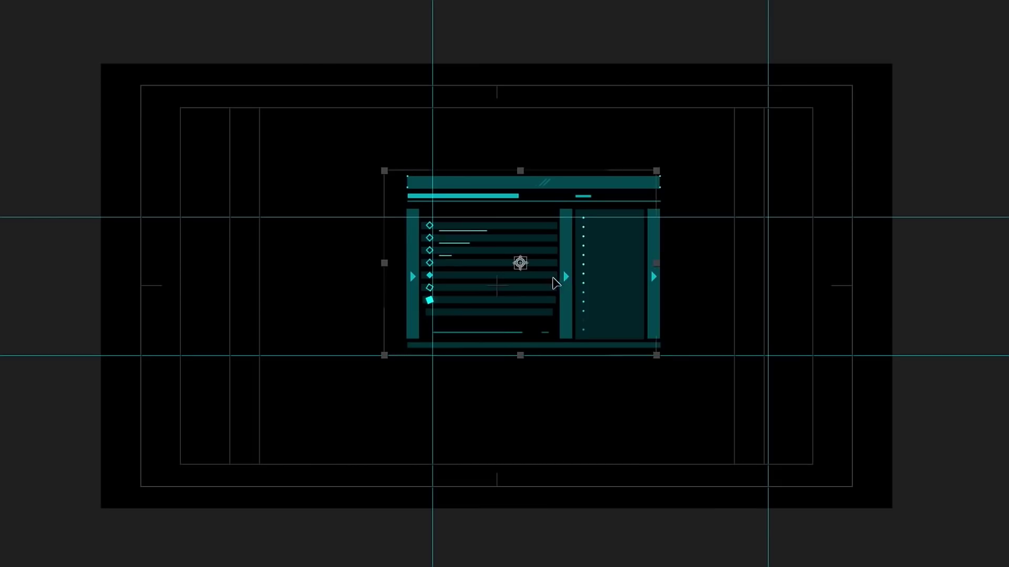
Step: Center the Interface 04 element horizontally on the frame and nudge it down to rest on the lower guide
drag(556, 284, 540, 284)
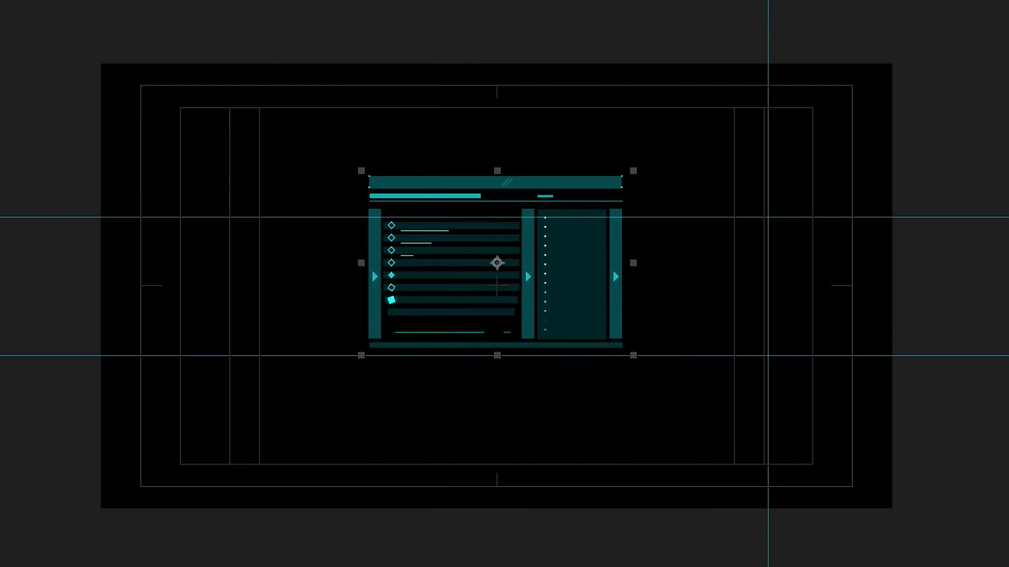
key(period)
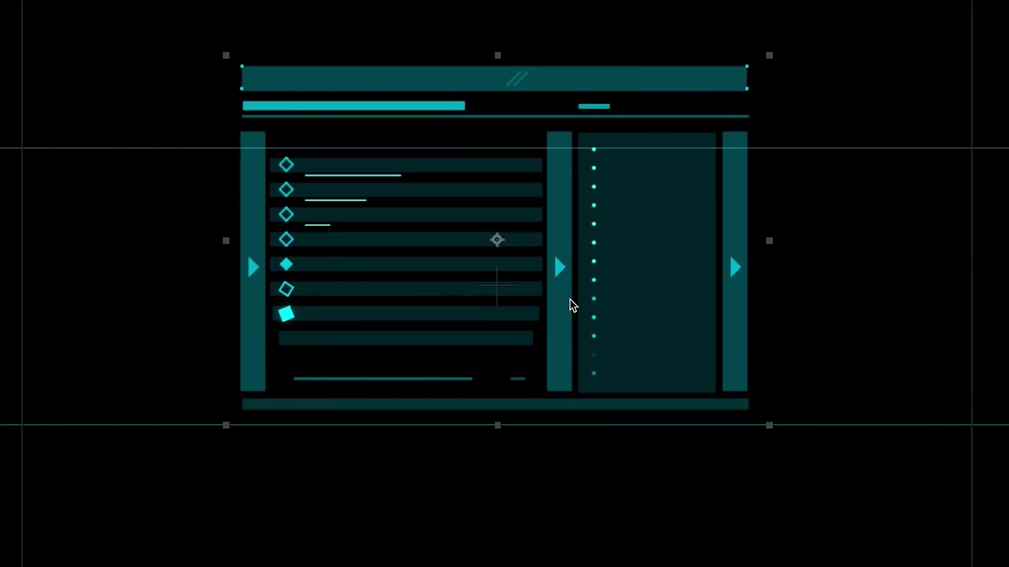
key(Down)
key(Down)
key(Down)
key(Down)
key(Down)
key(Down)
key(Down)
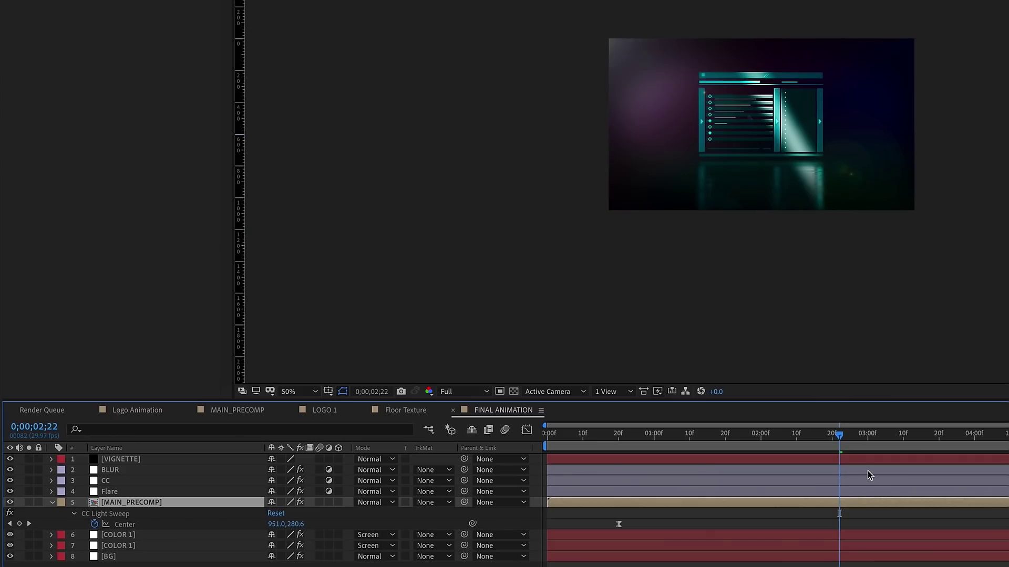
Step: Preview the FINAL ANIMATION composition with the interface element at Quarter resolution
key(space)
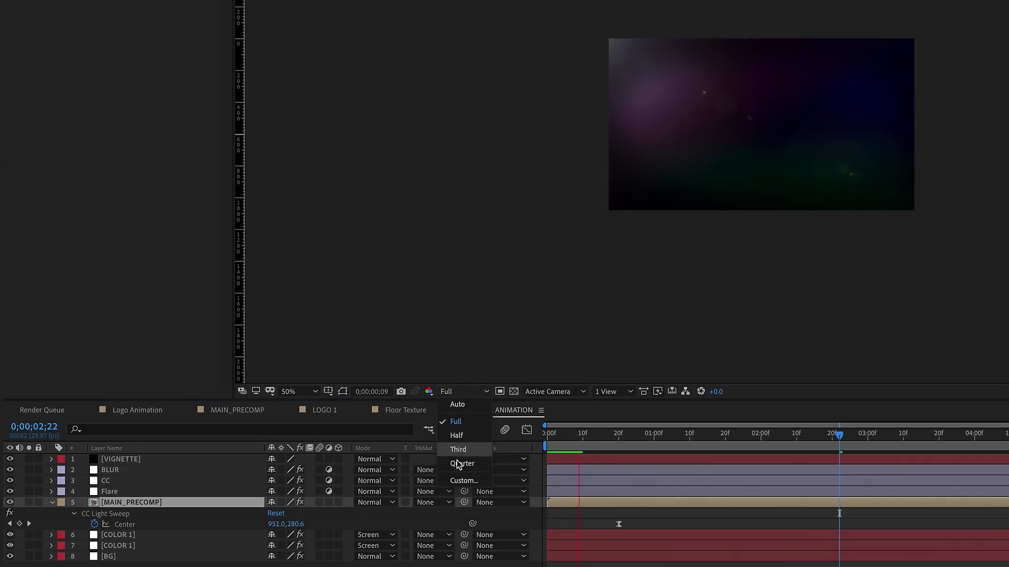
click(691, 436)
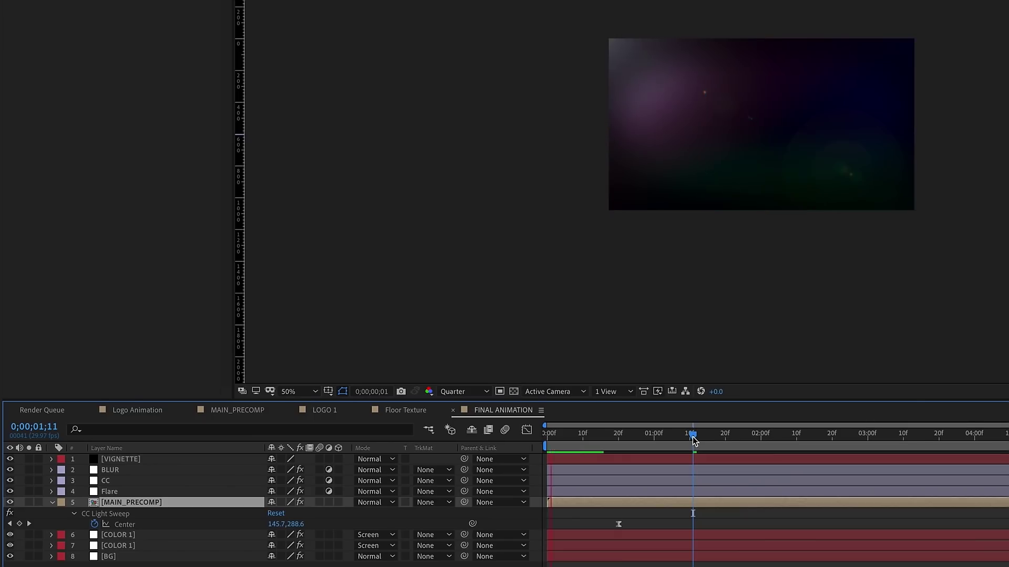
key(space)
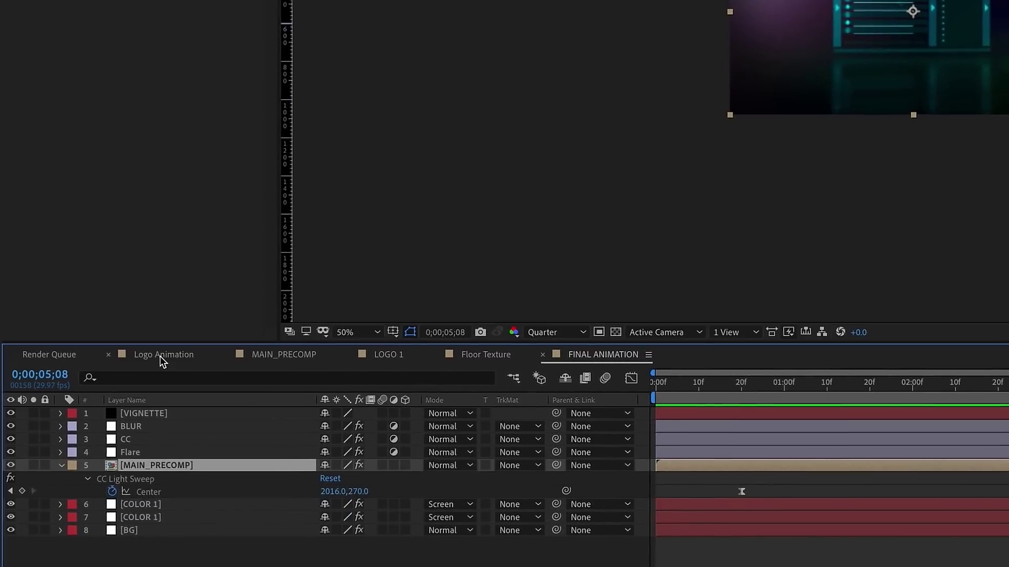
Step: In Logo Animation, pre-compose the Interface 04 layer as LOGO 2 with all attributes moved into the new composition
click(161, 355)
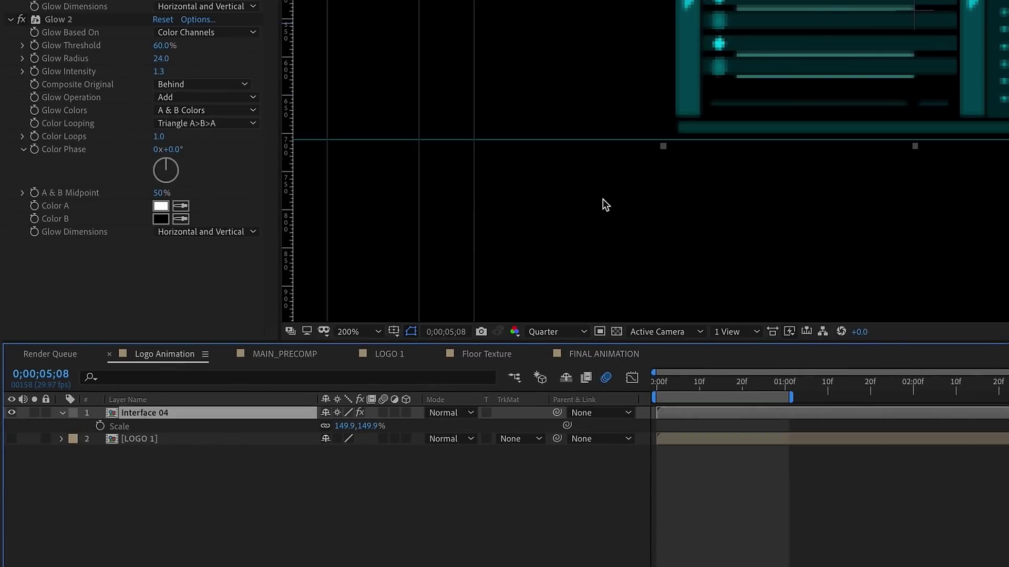
click(65, 439)
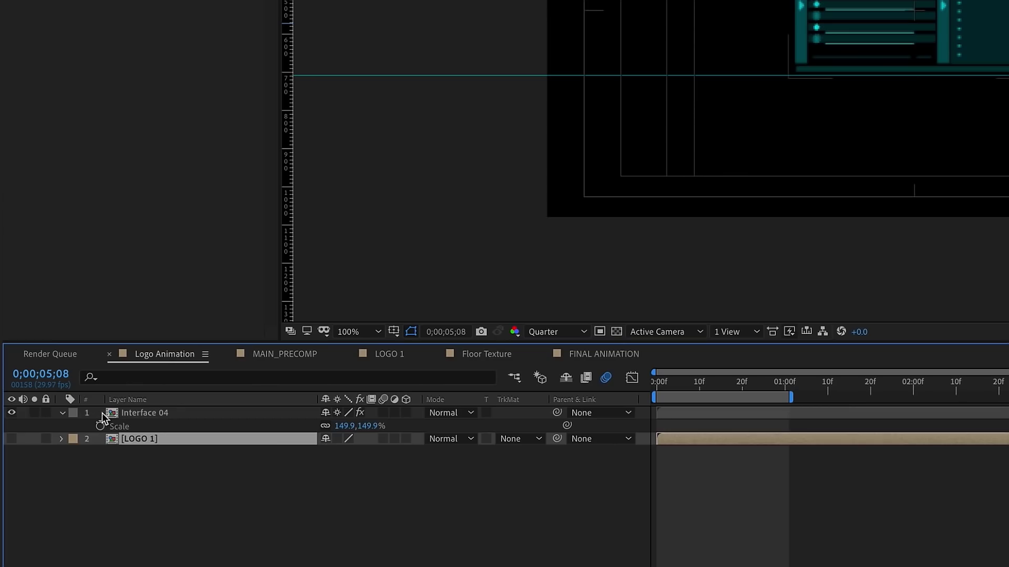
click(116, 413)
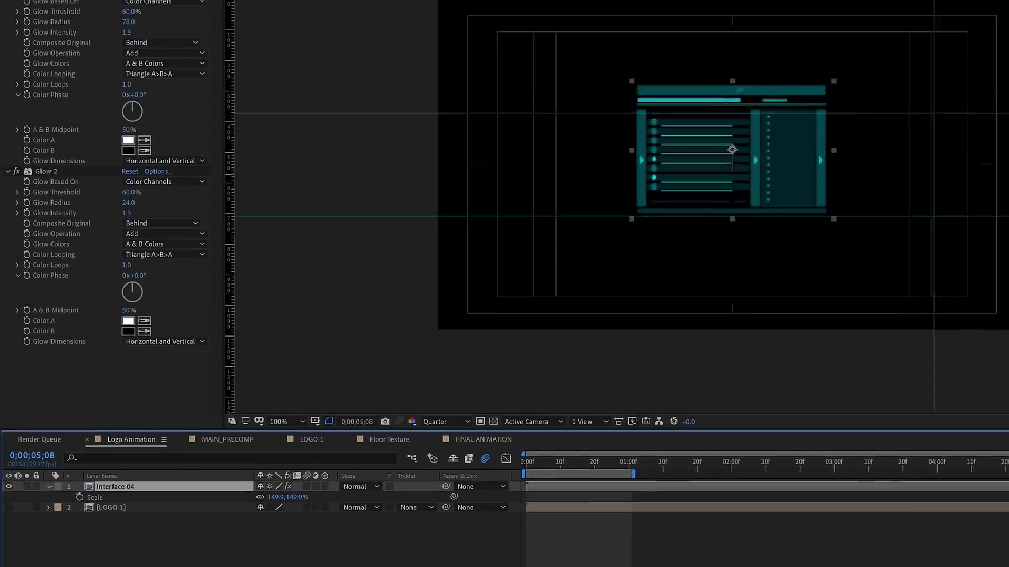
click(181, 7)
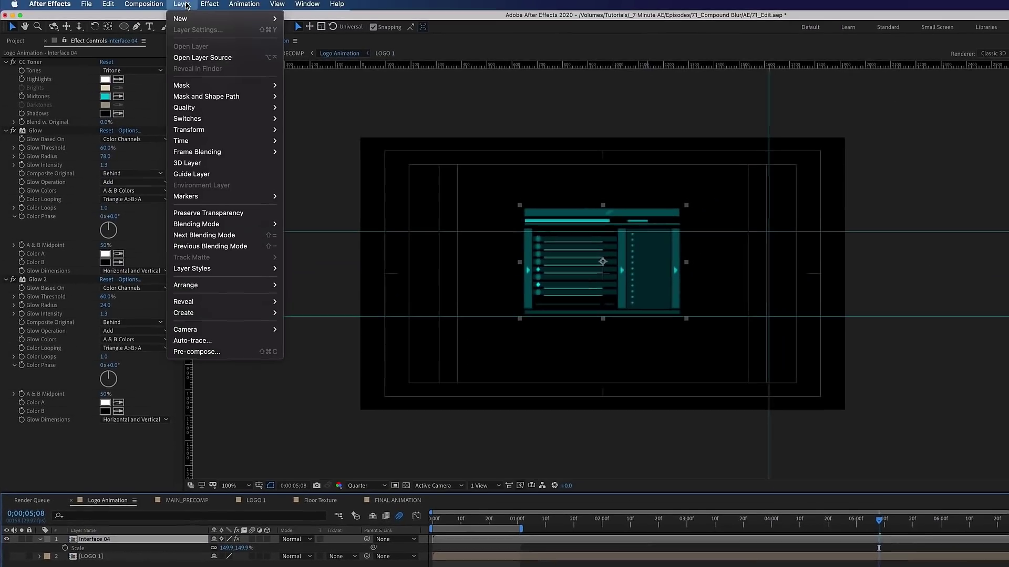
click(229, 353)
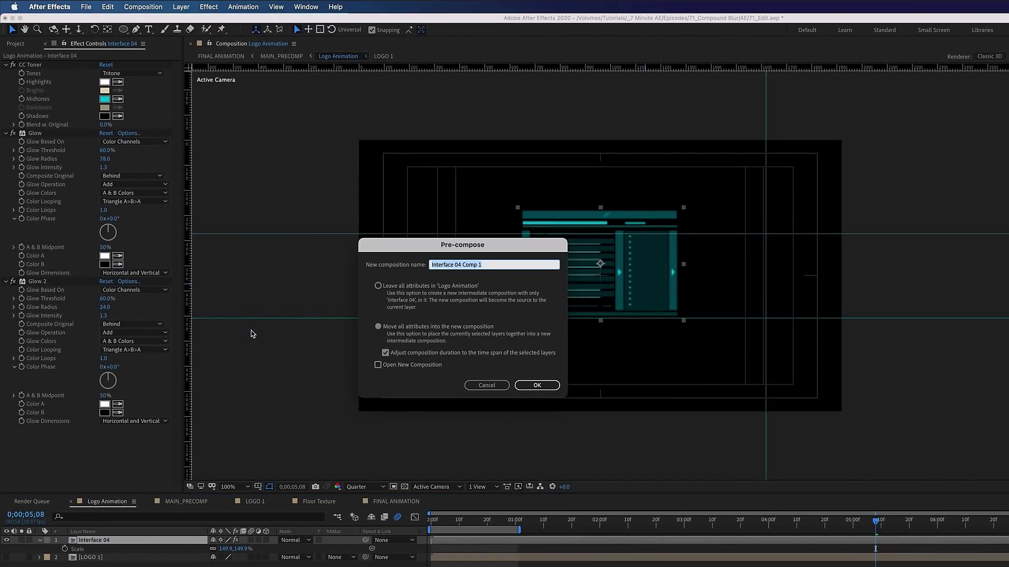
text(LOGO 2)
key(Return)
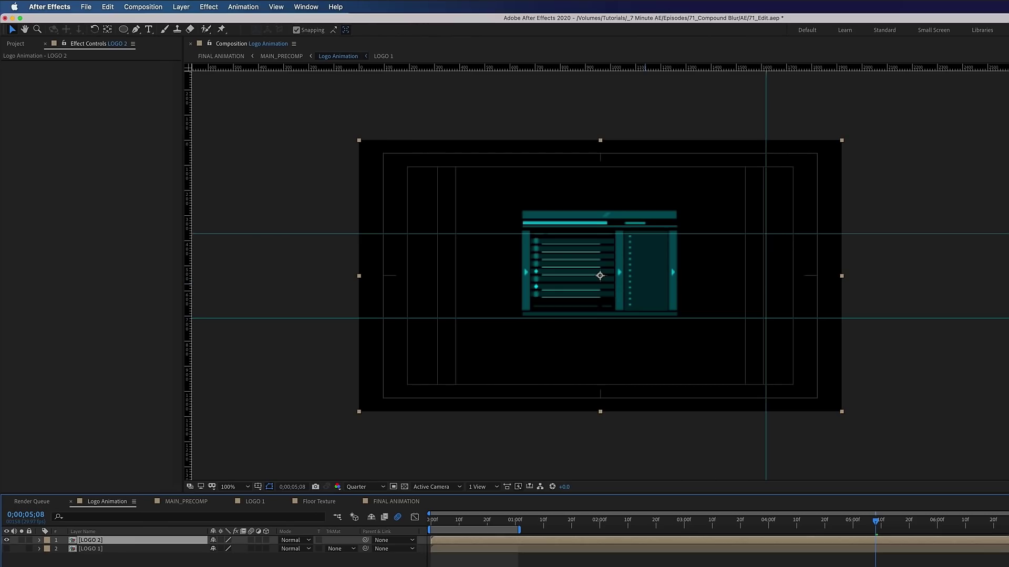
Step: Hide both LOGO layers and add the folder-grid Interface 01 element above them, scaled to 141.1% at position 960, 528
click(7, 548)
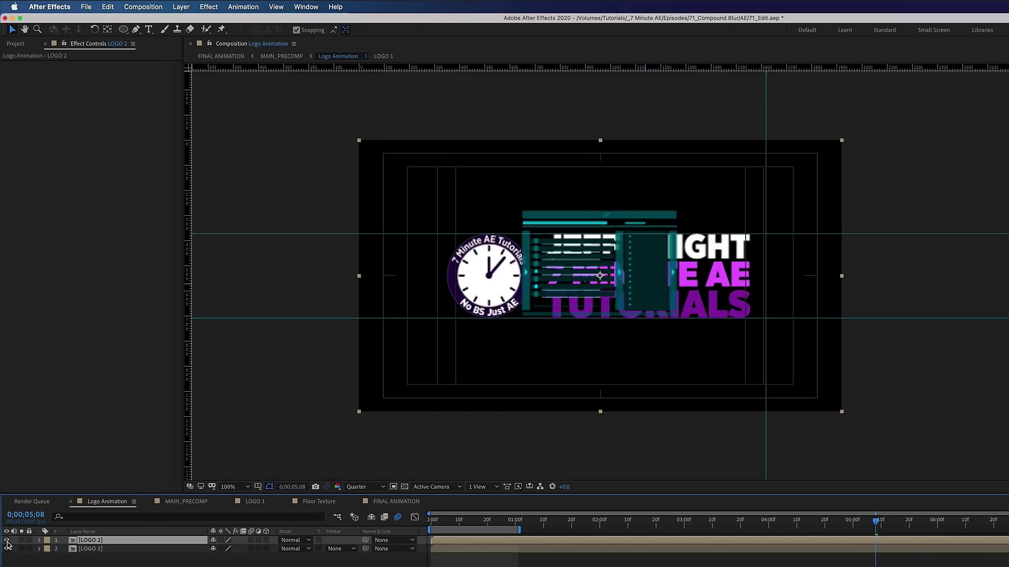
click(7, 540)
click(7, 549)
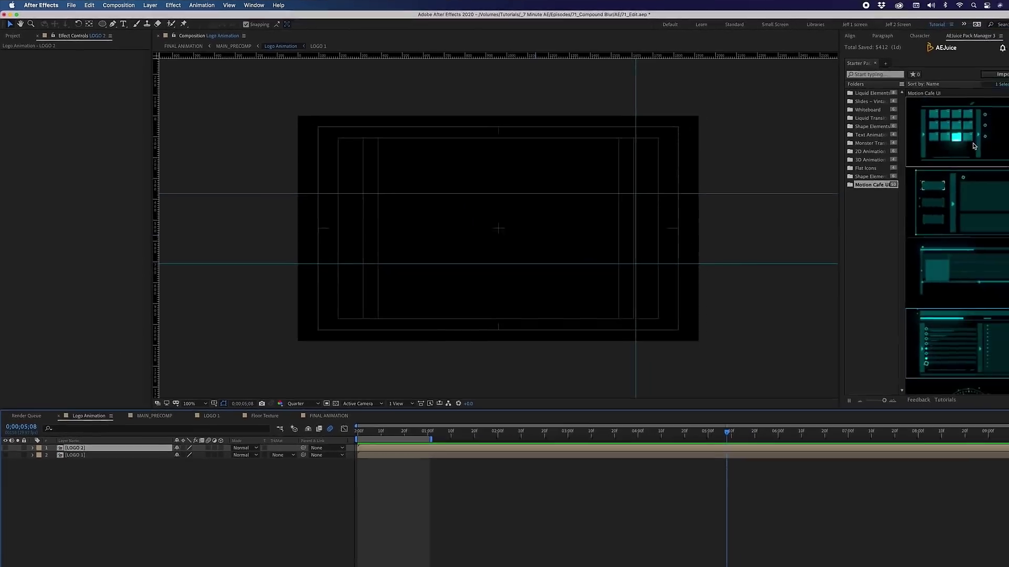
drag(971, 144, 363, 417)
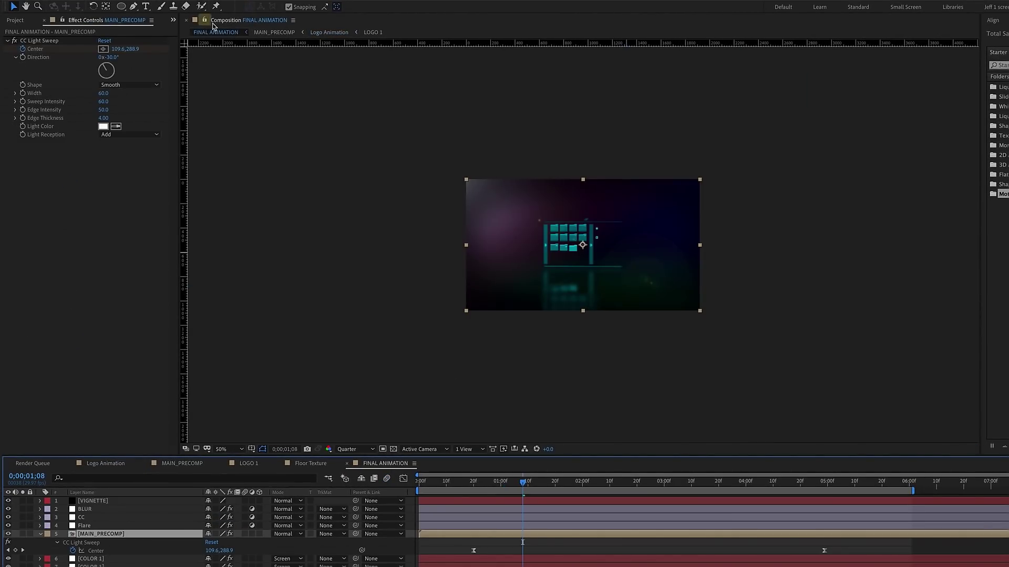
Step: Lock the FINAL ANIMATION view, place Logo Animation's view beside it through MAIN_PRECOMP, and toggle the Interface 01 layer's visibility
click(205, 20)
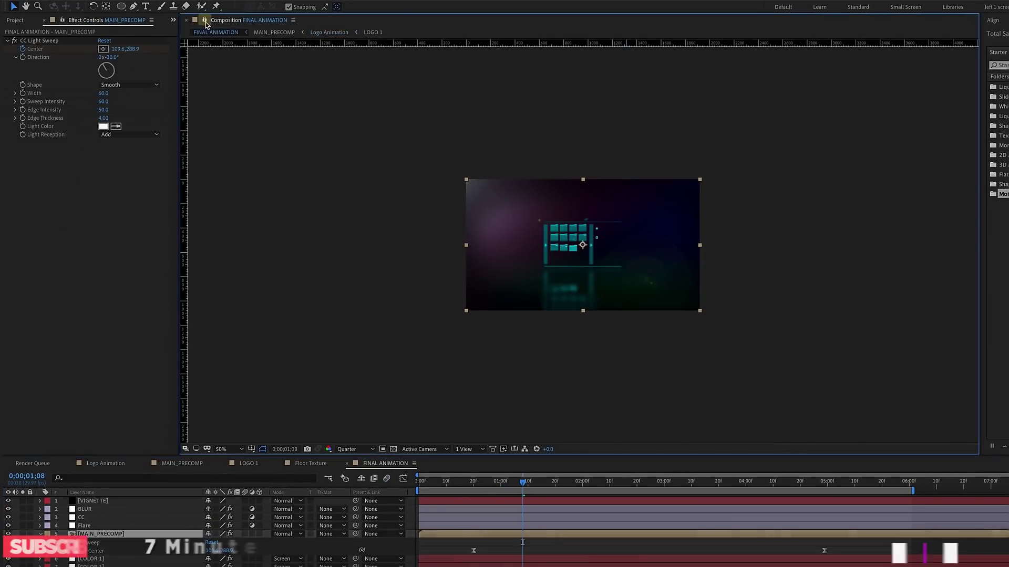
double_click(112, 533)
double_click(107, 517)
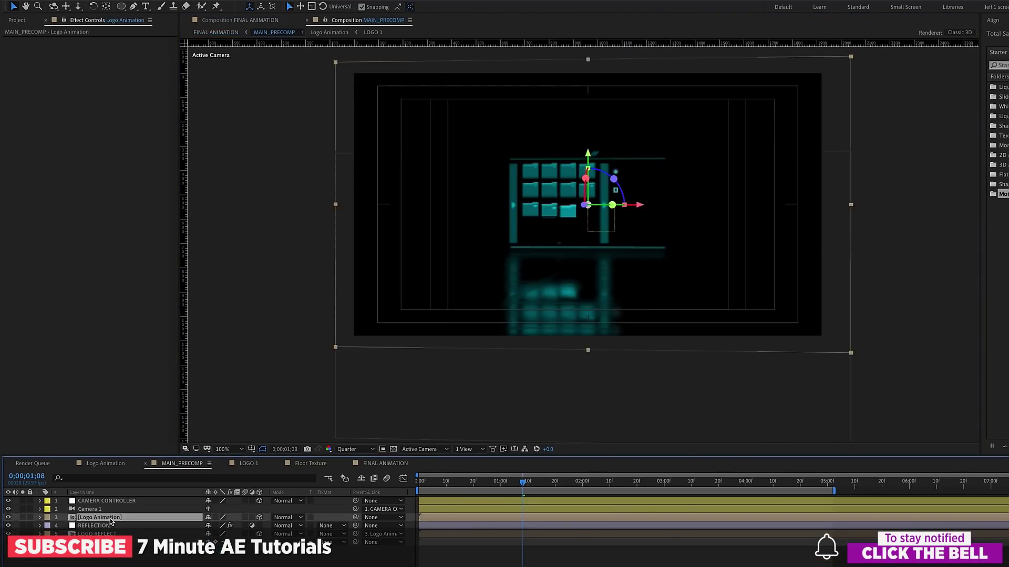
drag(453, 80, 963, 226)
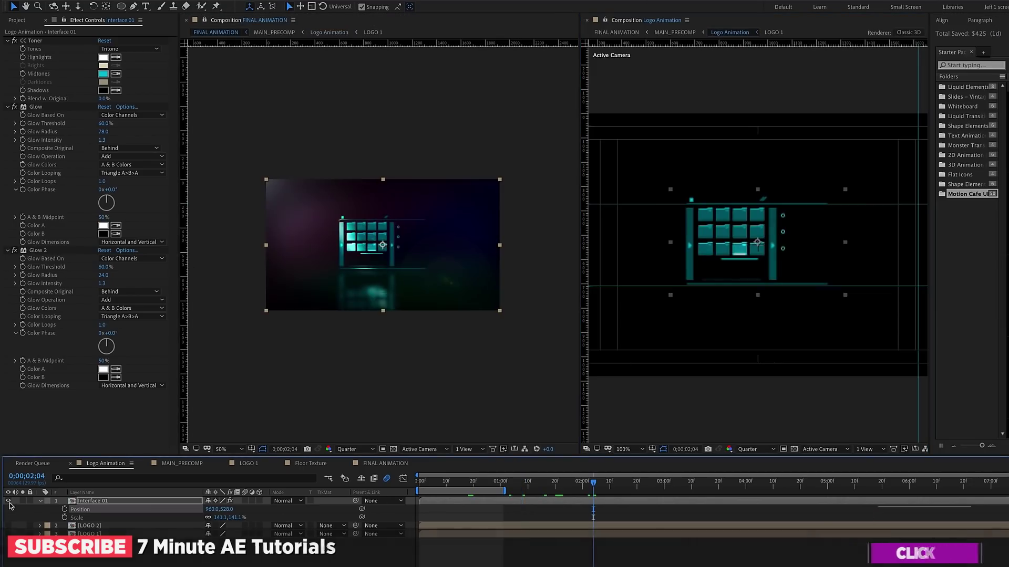
click(8, 501)
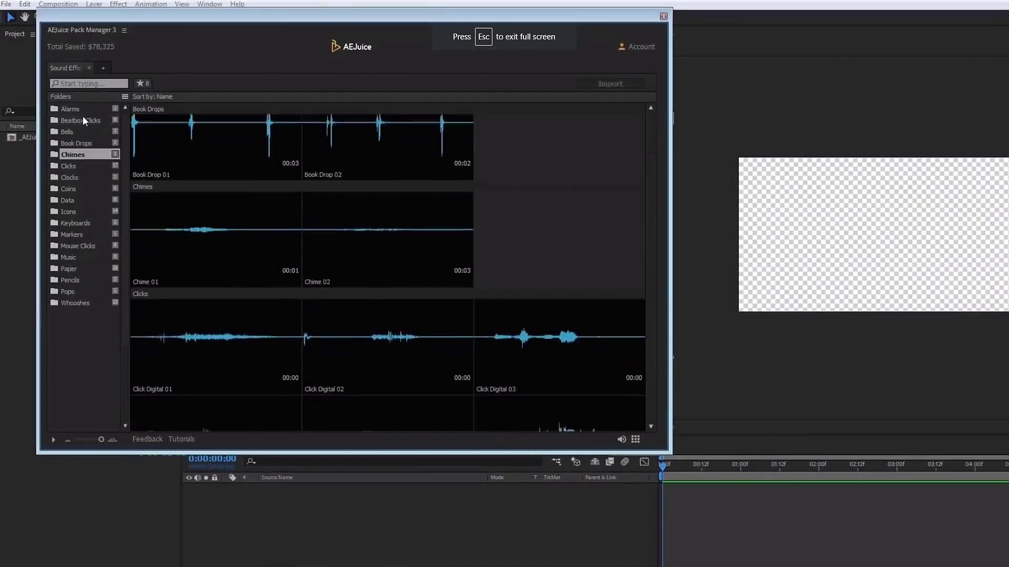
Step: Browse the Sound Effects folders that follow Chimes in AEJuice Pack Manager
key(Down)
key(Down)
key(Down)
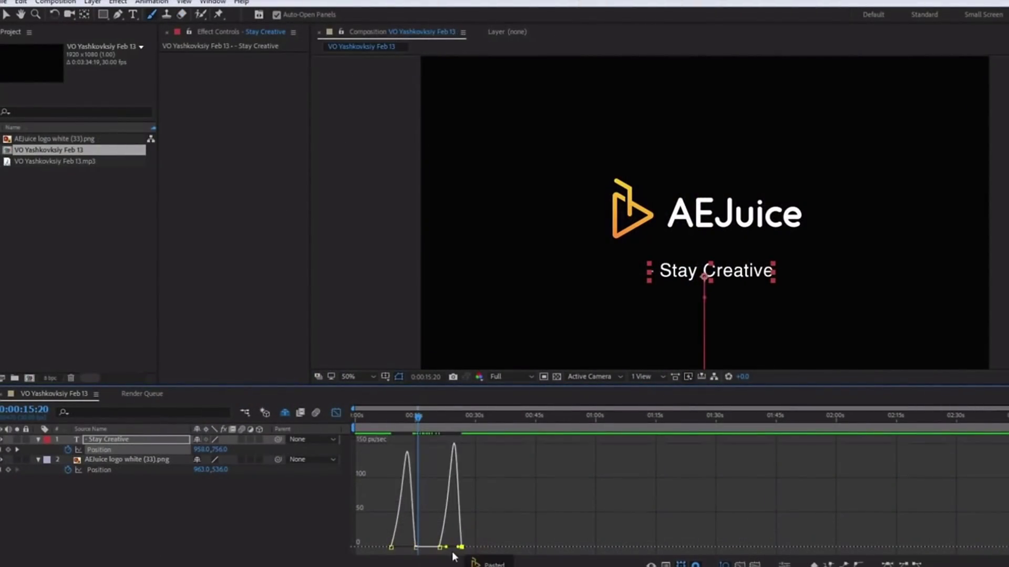
Step: Open AEJuice Tools - Shifter and shift the in points of the three upper Black Solid 1 layers
click(213, 2)
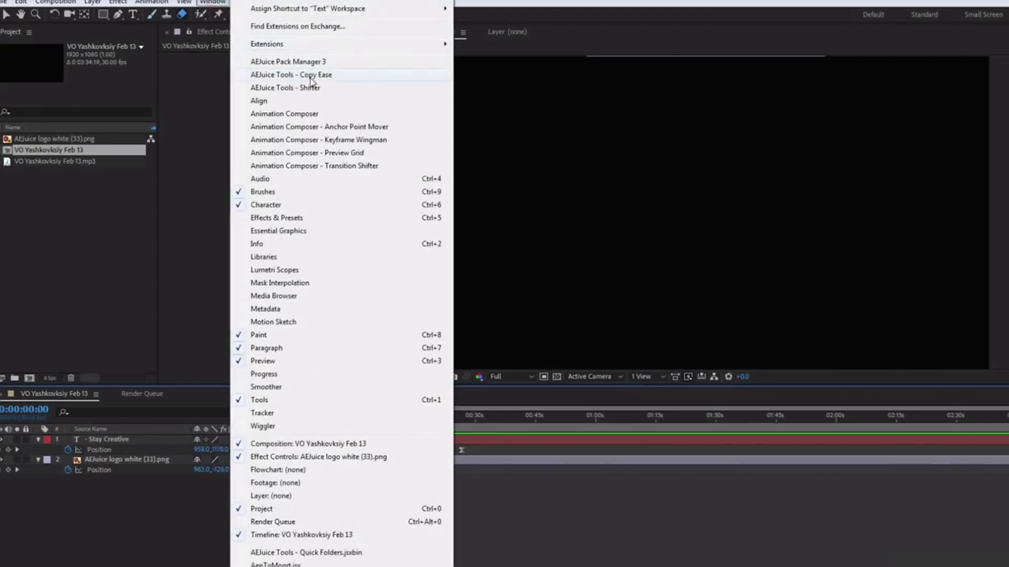
click(312, 79)
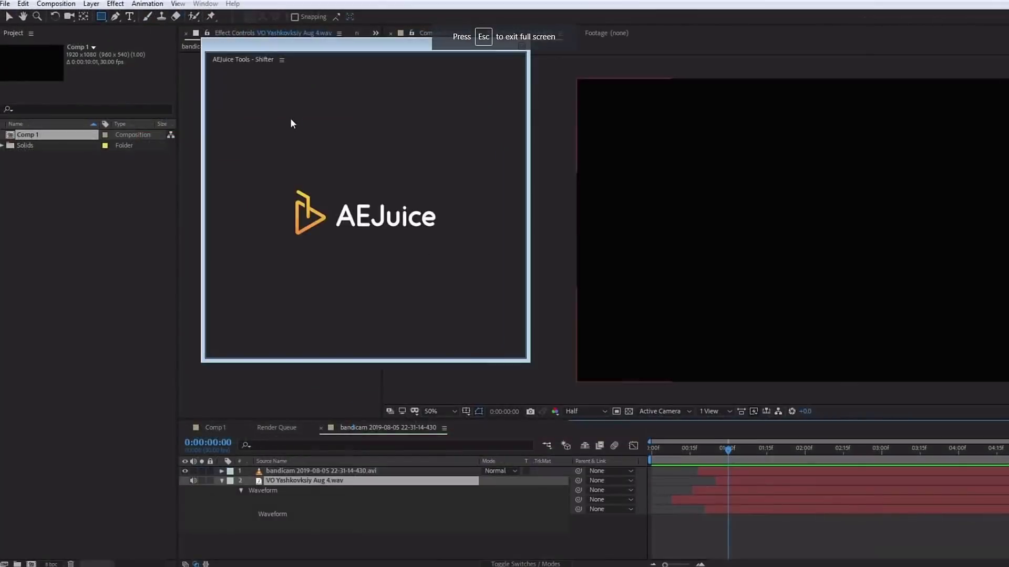
click(323, 124)
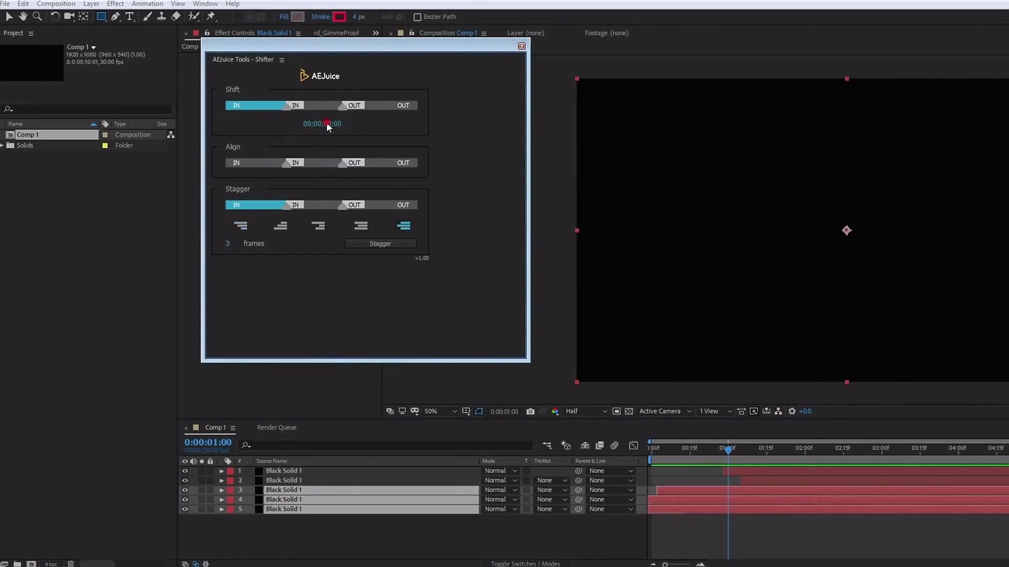
drag(327, 123, 377, 125)
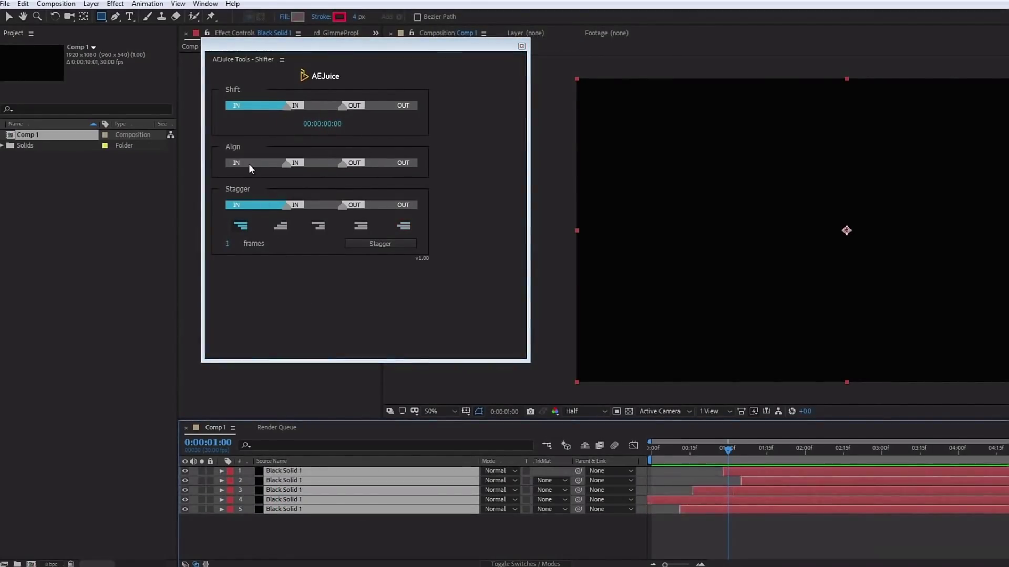
Step: Align the in and out points of the selected Black Solid 1 layers to the current time of 0:00:01:00
click(249, 162)
click(389, 162)
click(257, 163)
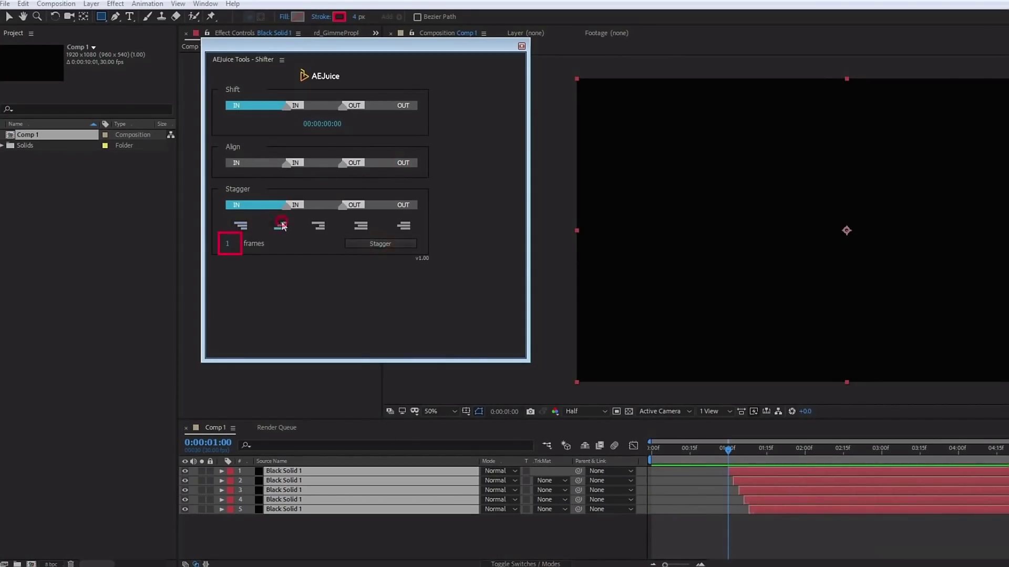